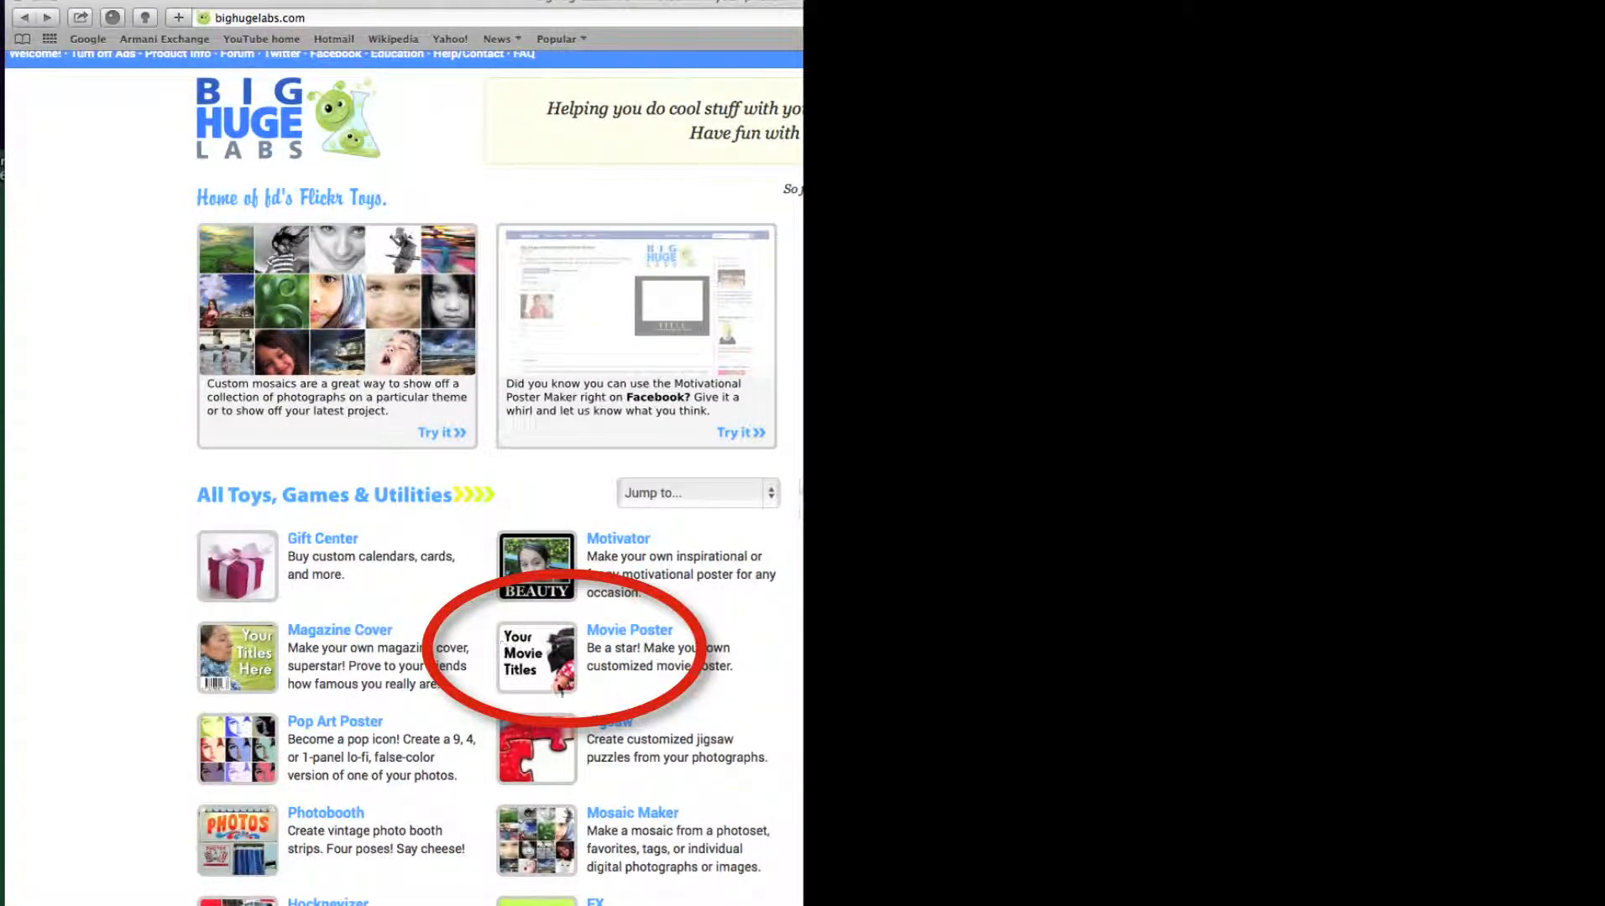
Open the Movie Poster maker and look over its photo, style and text options
left_click(646, 634)
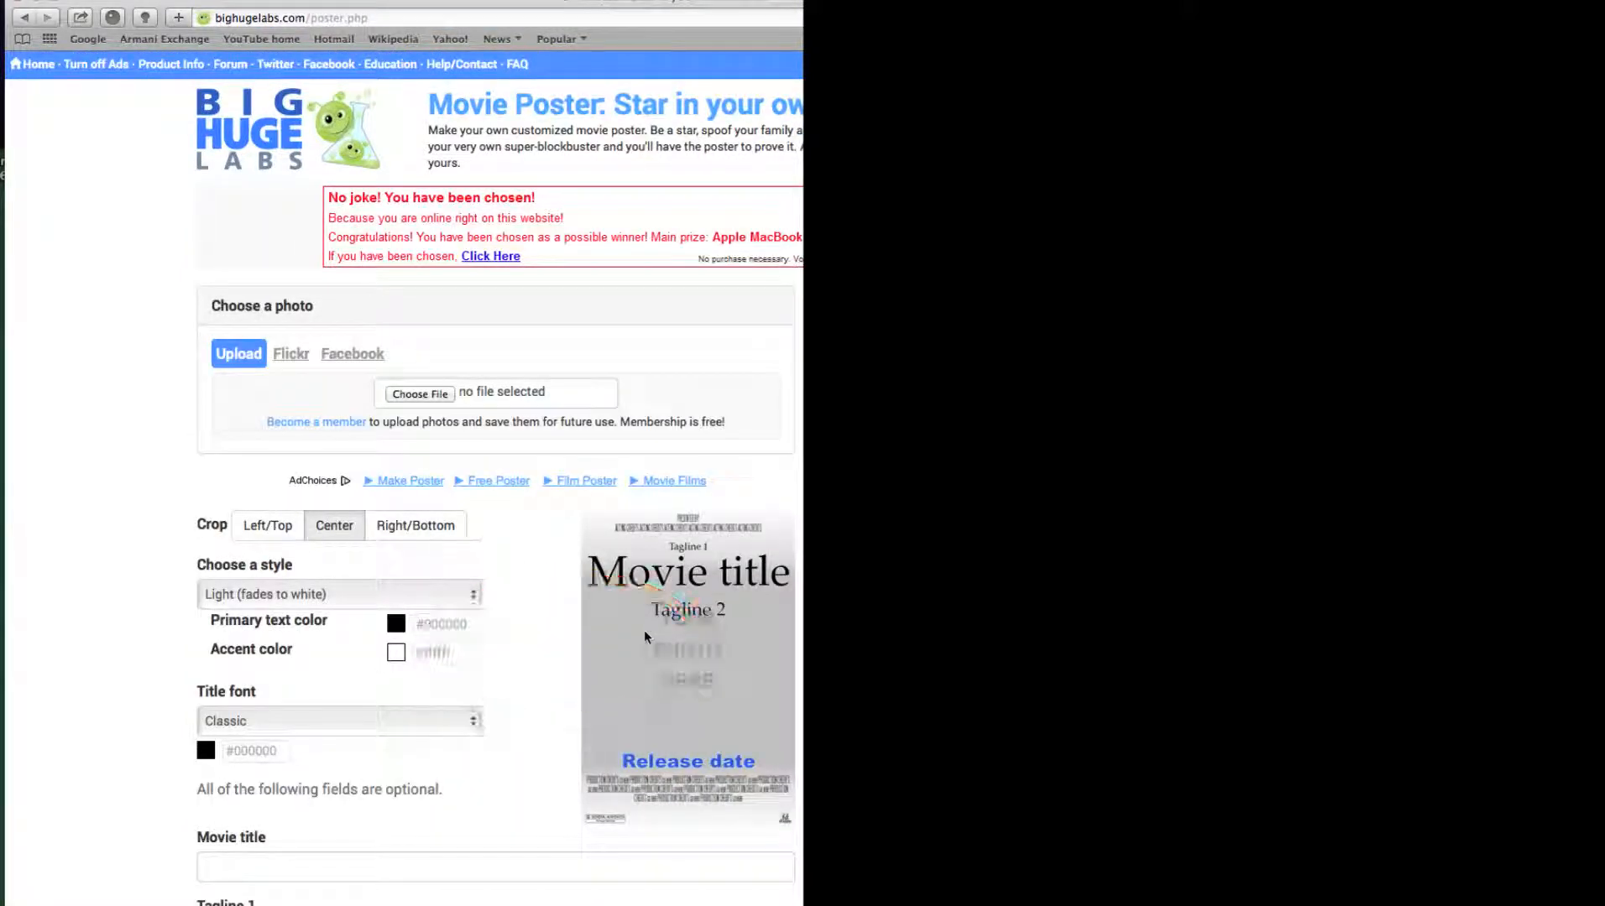
scroll(643, 629, "down", 10)
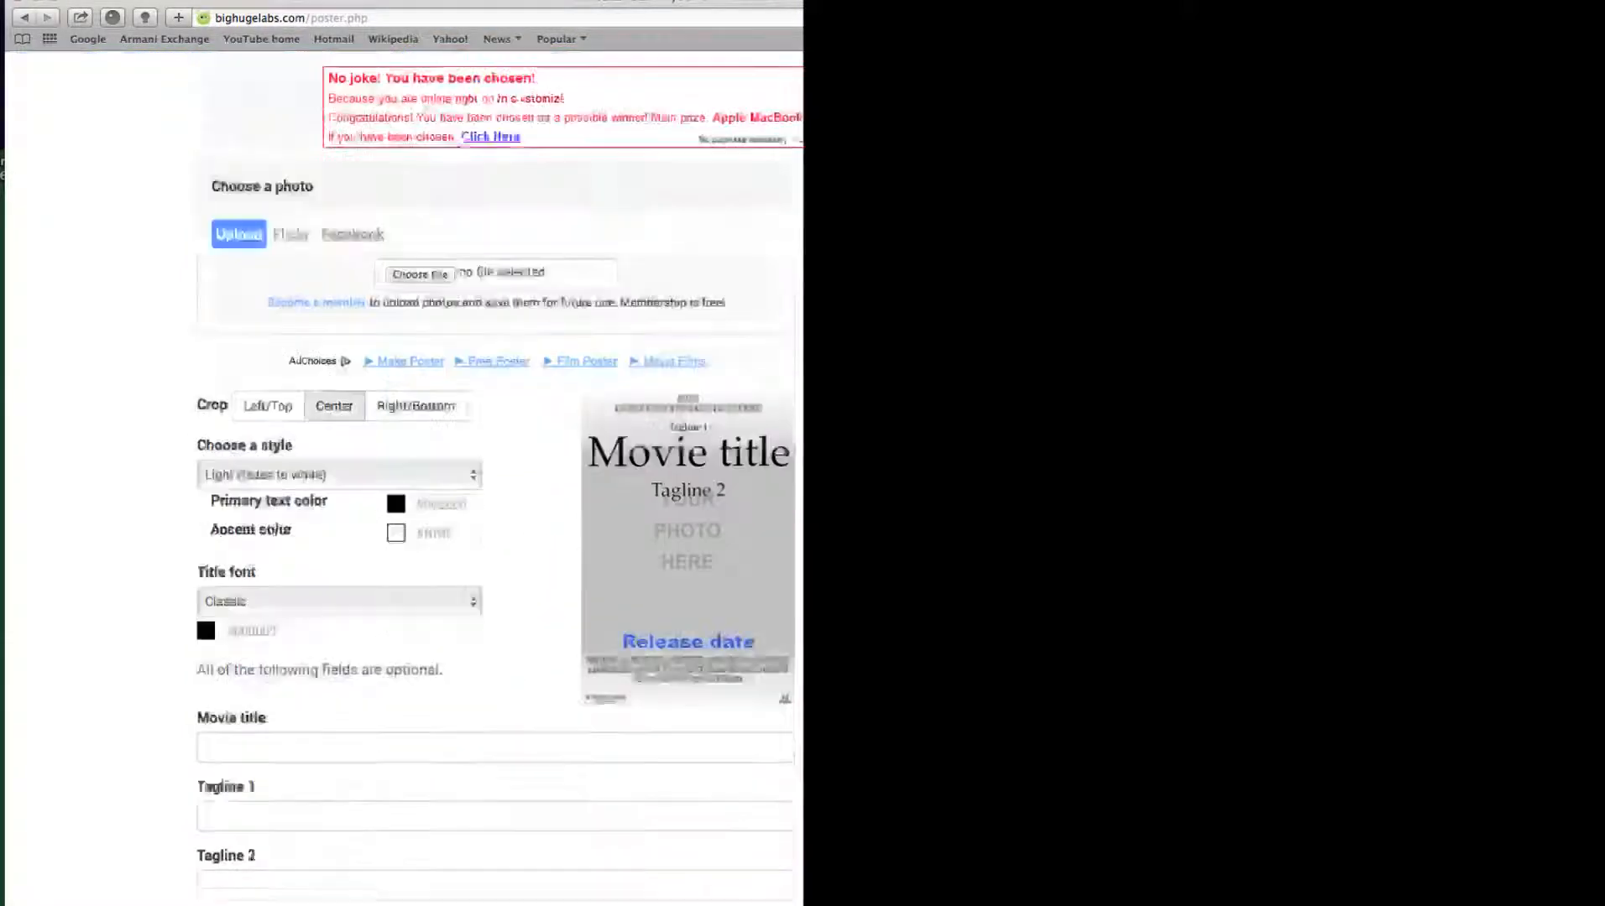
scroll(495, 470, "up", 10)
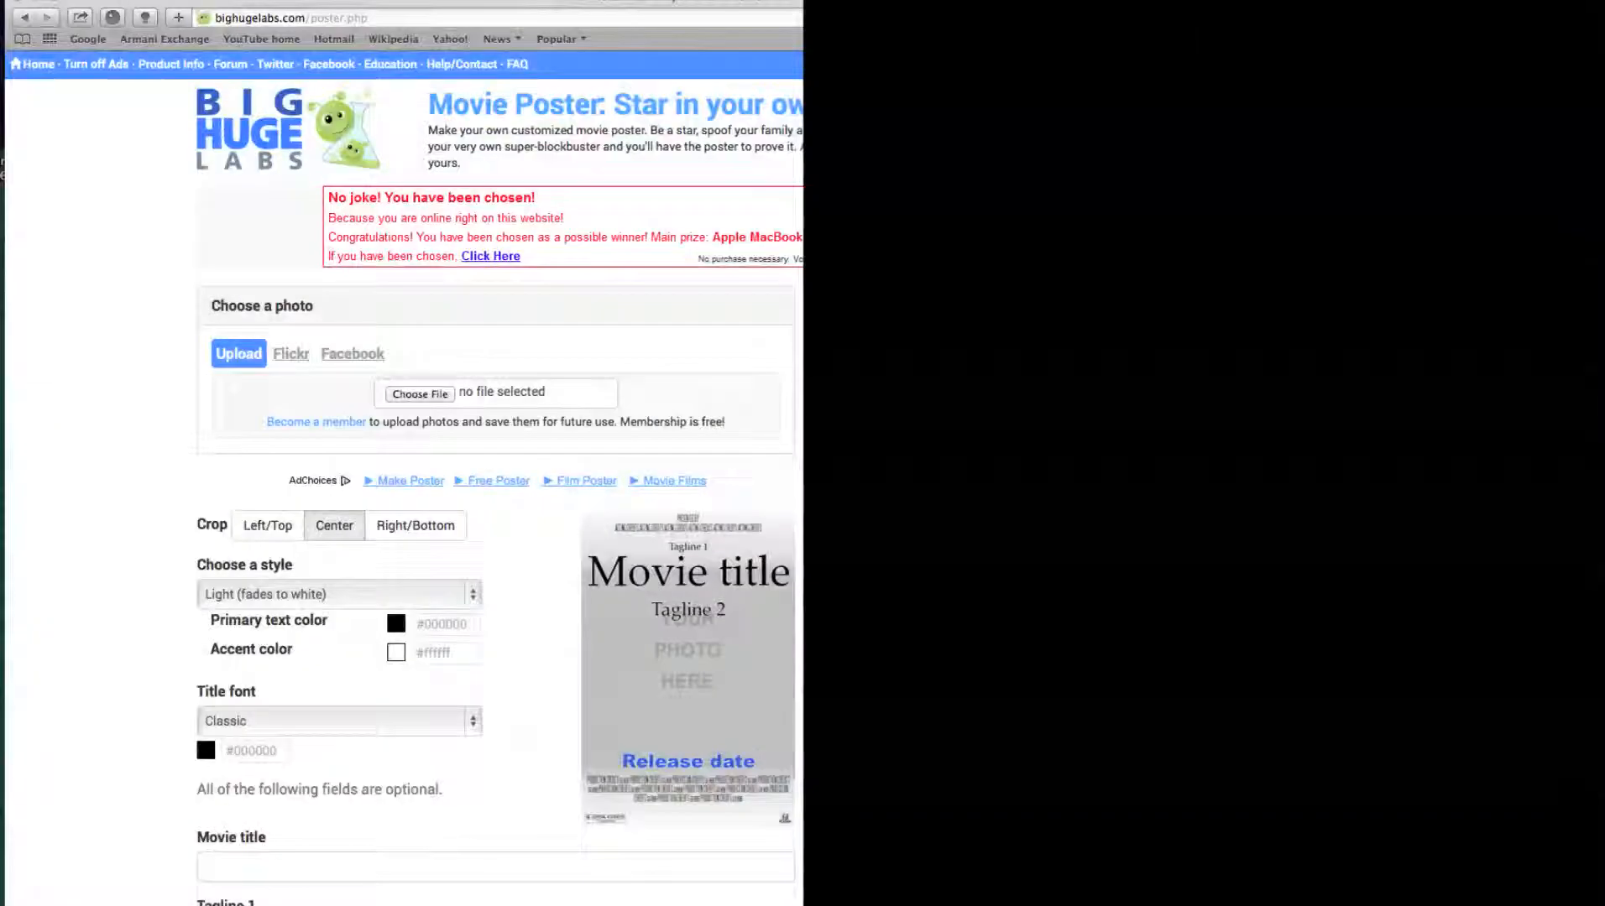
scroll(495, 469, "down", 5)
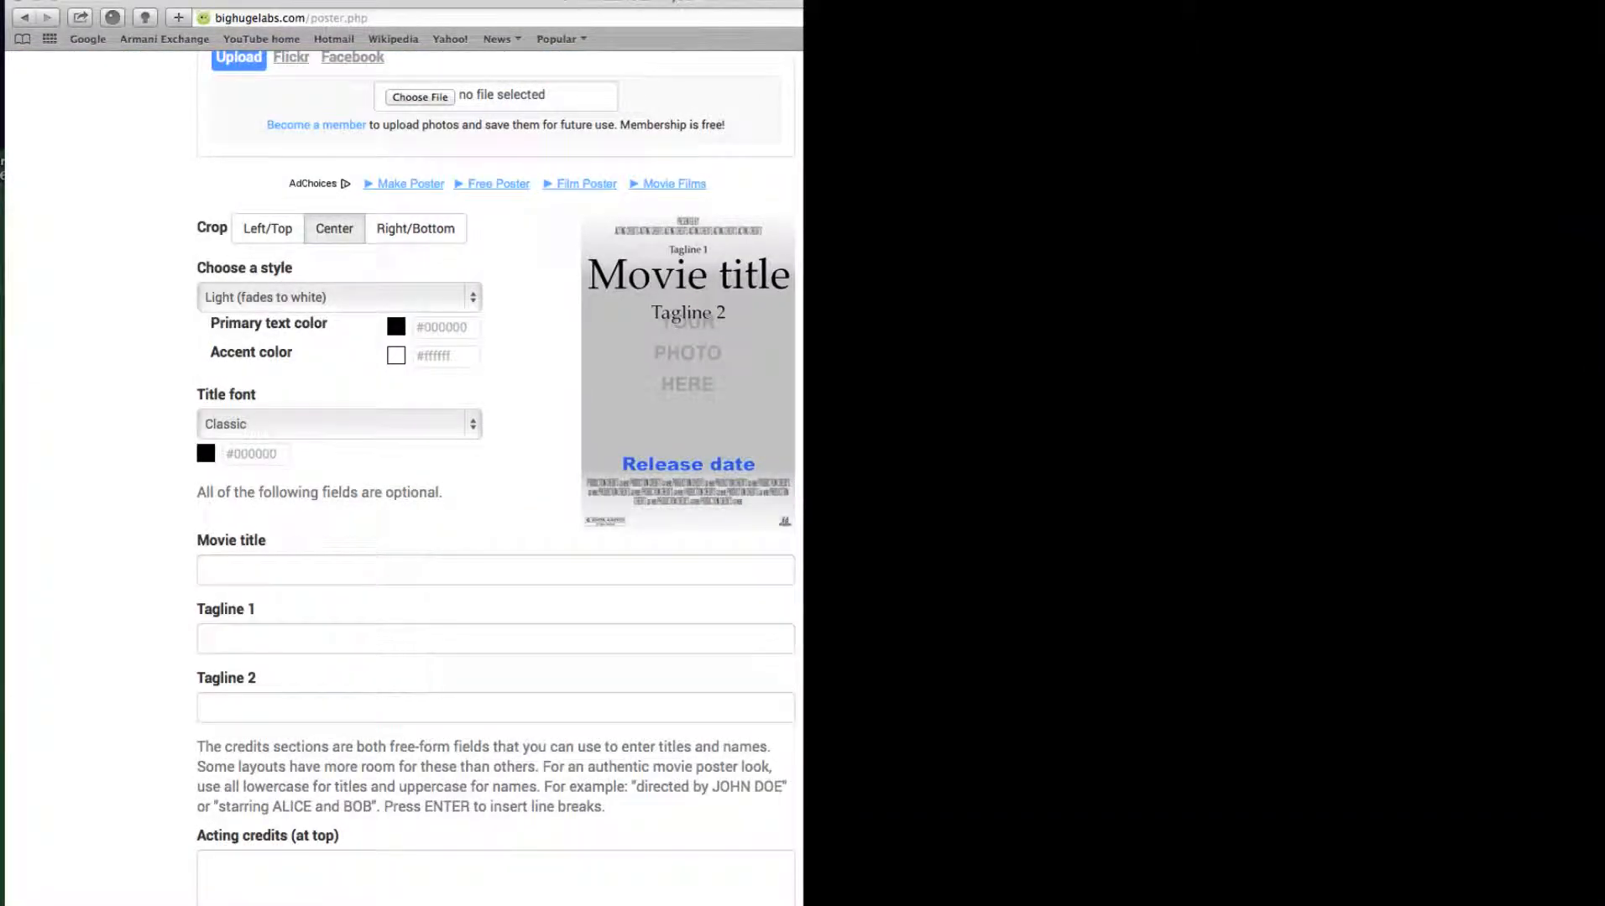
scroll(498, 534, "up", 5)
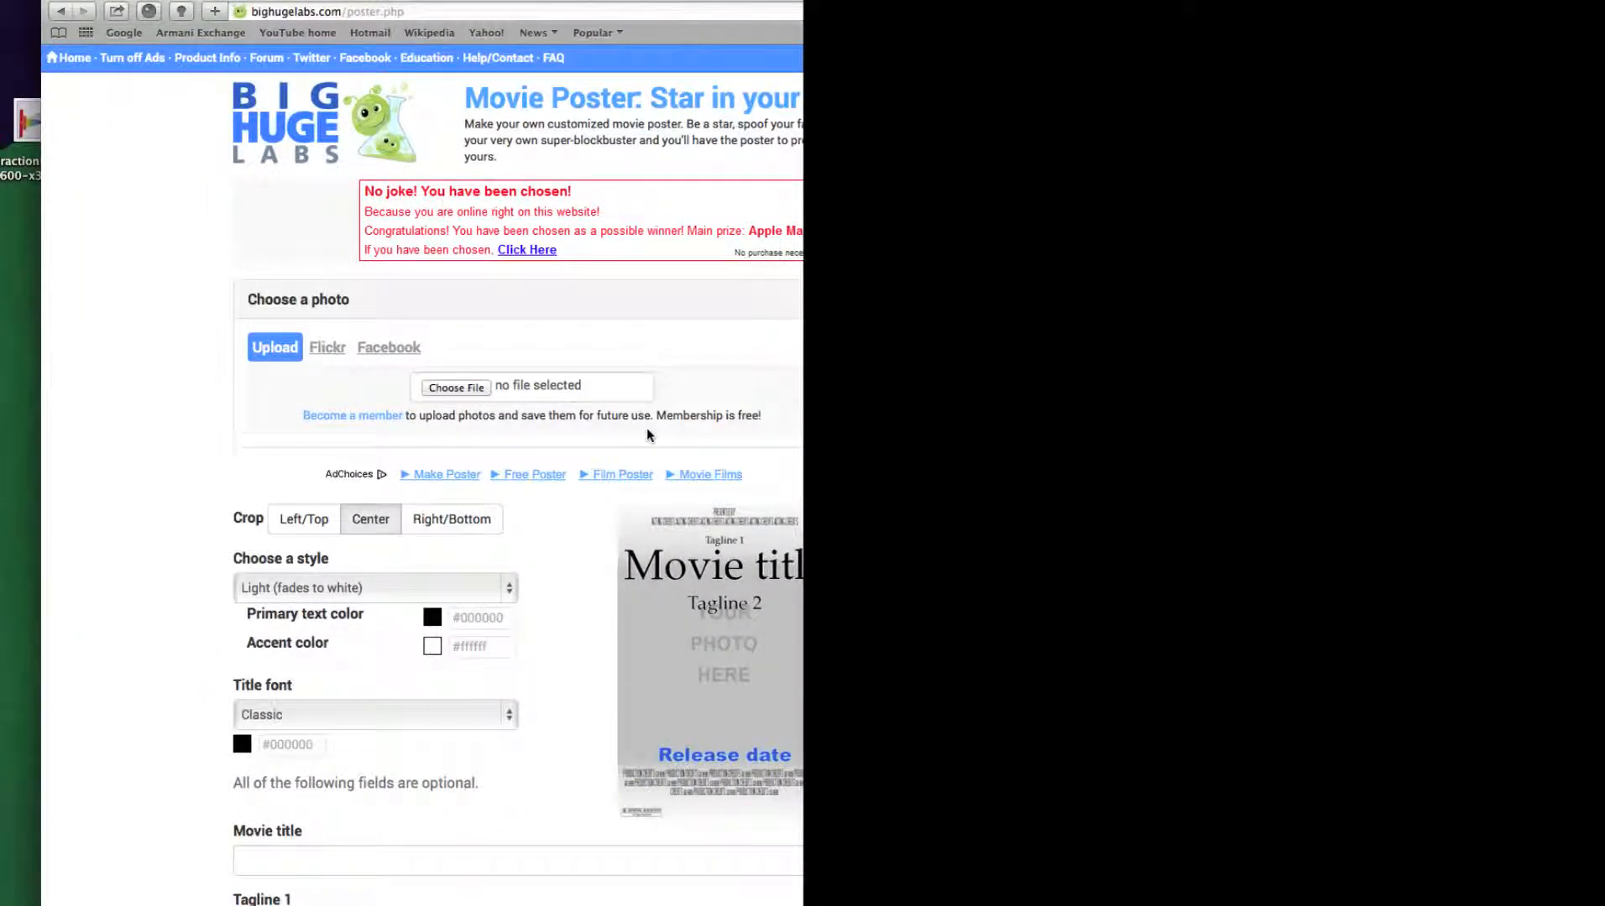
scroll(552, 620, "down", 5)
Choose fractions2.s600x600-x3isvs.jpg from the Desktop as the poster photo
left_click(444, 386)
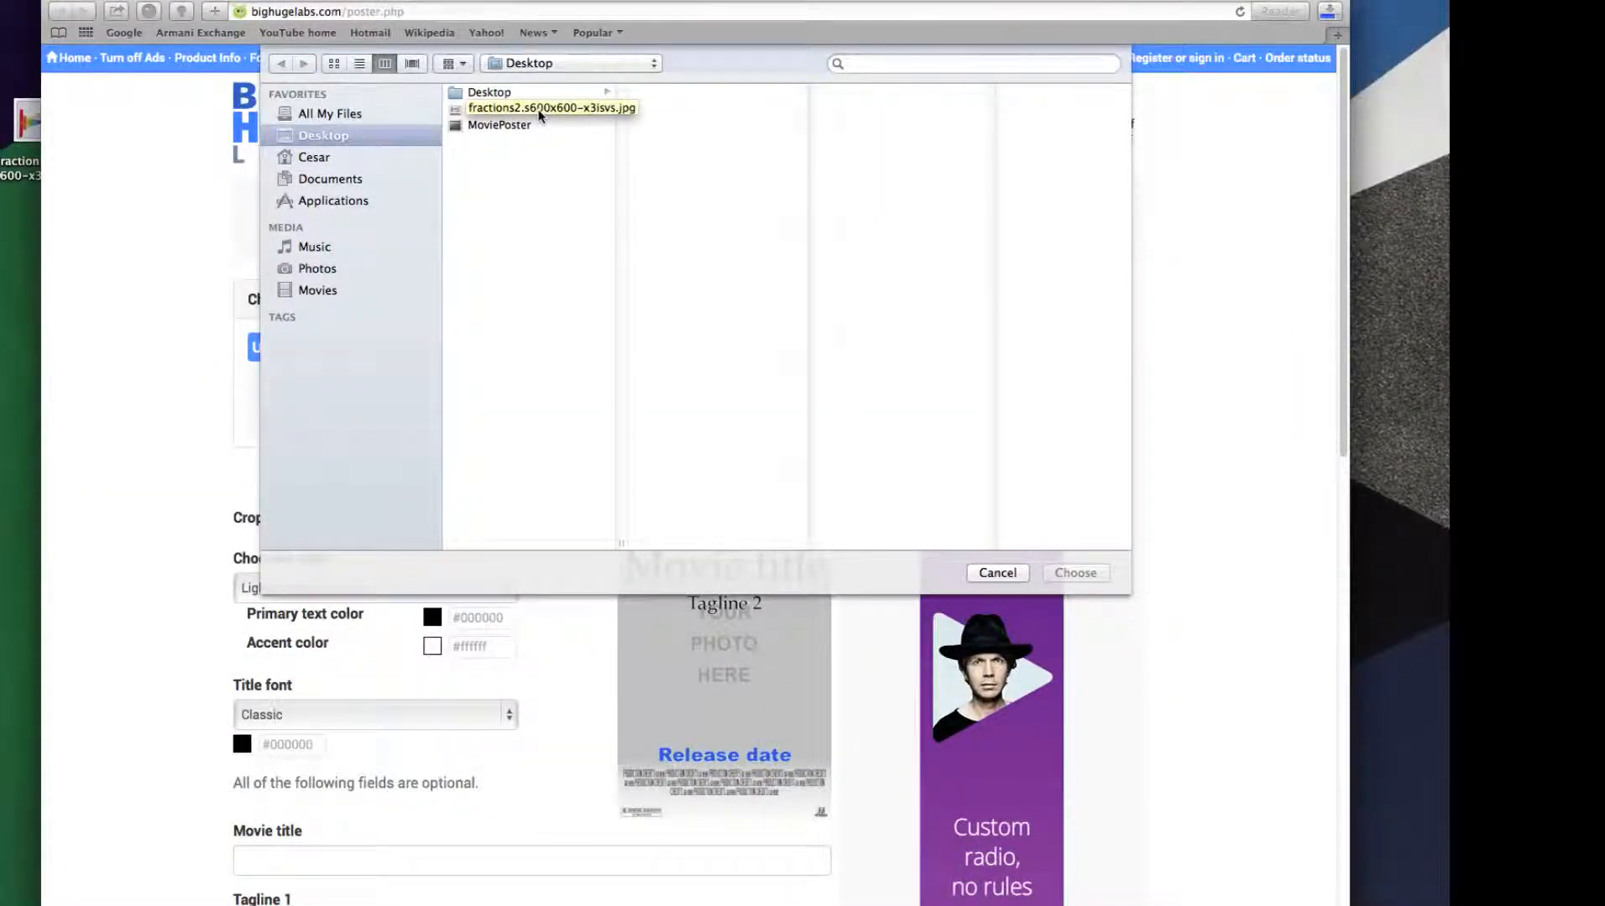
left_click(460, 109)
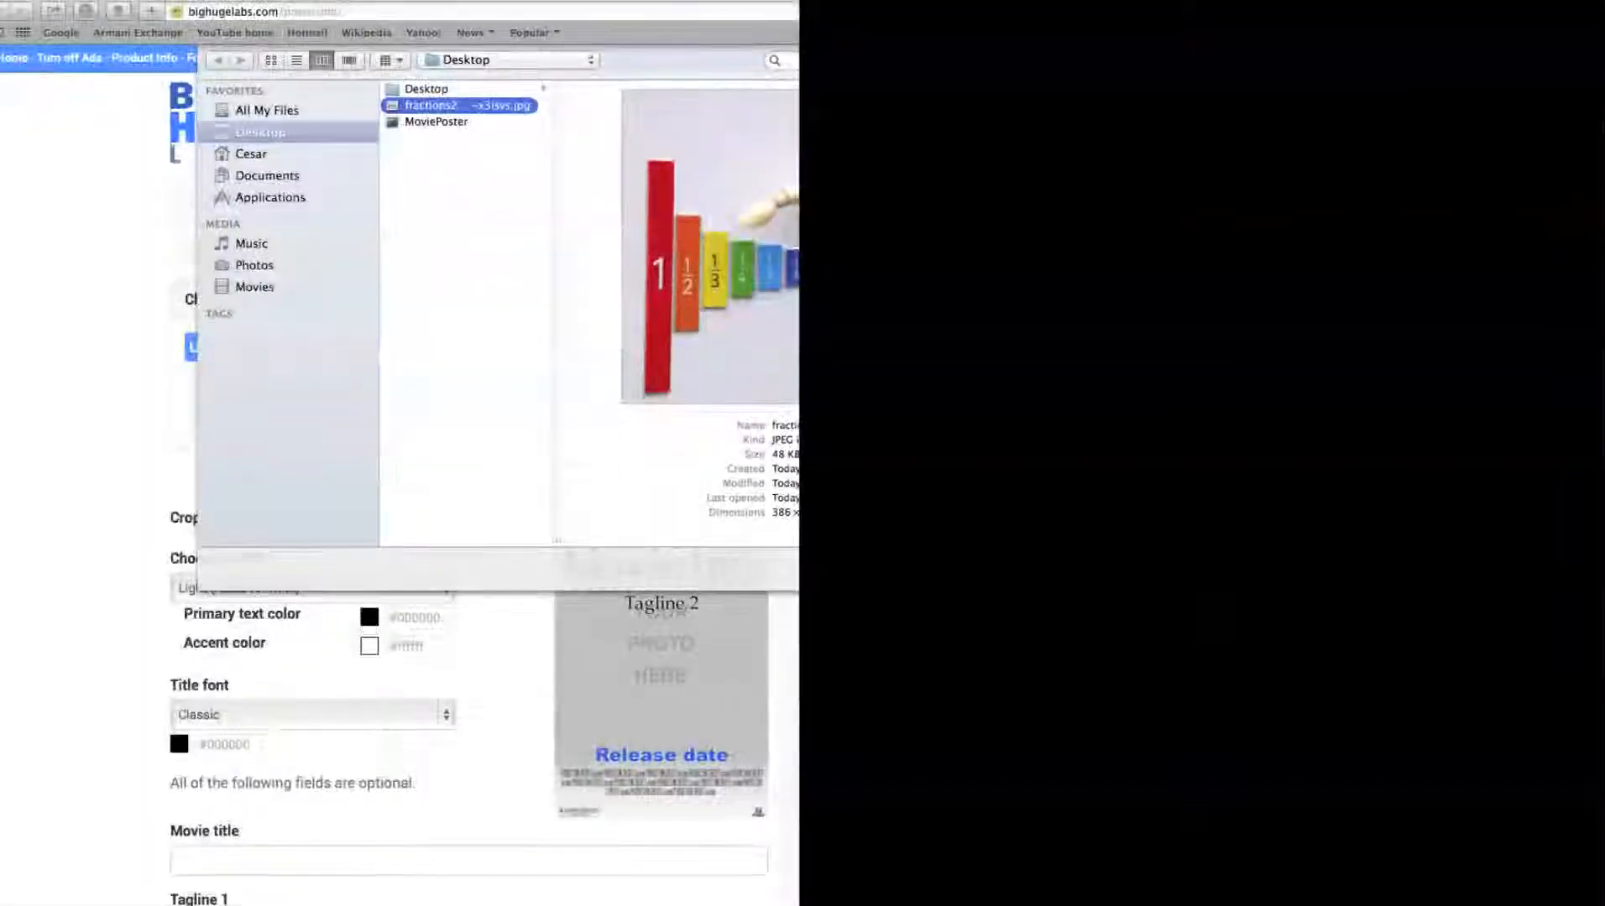
left_click(1075, 573)
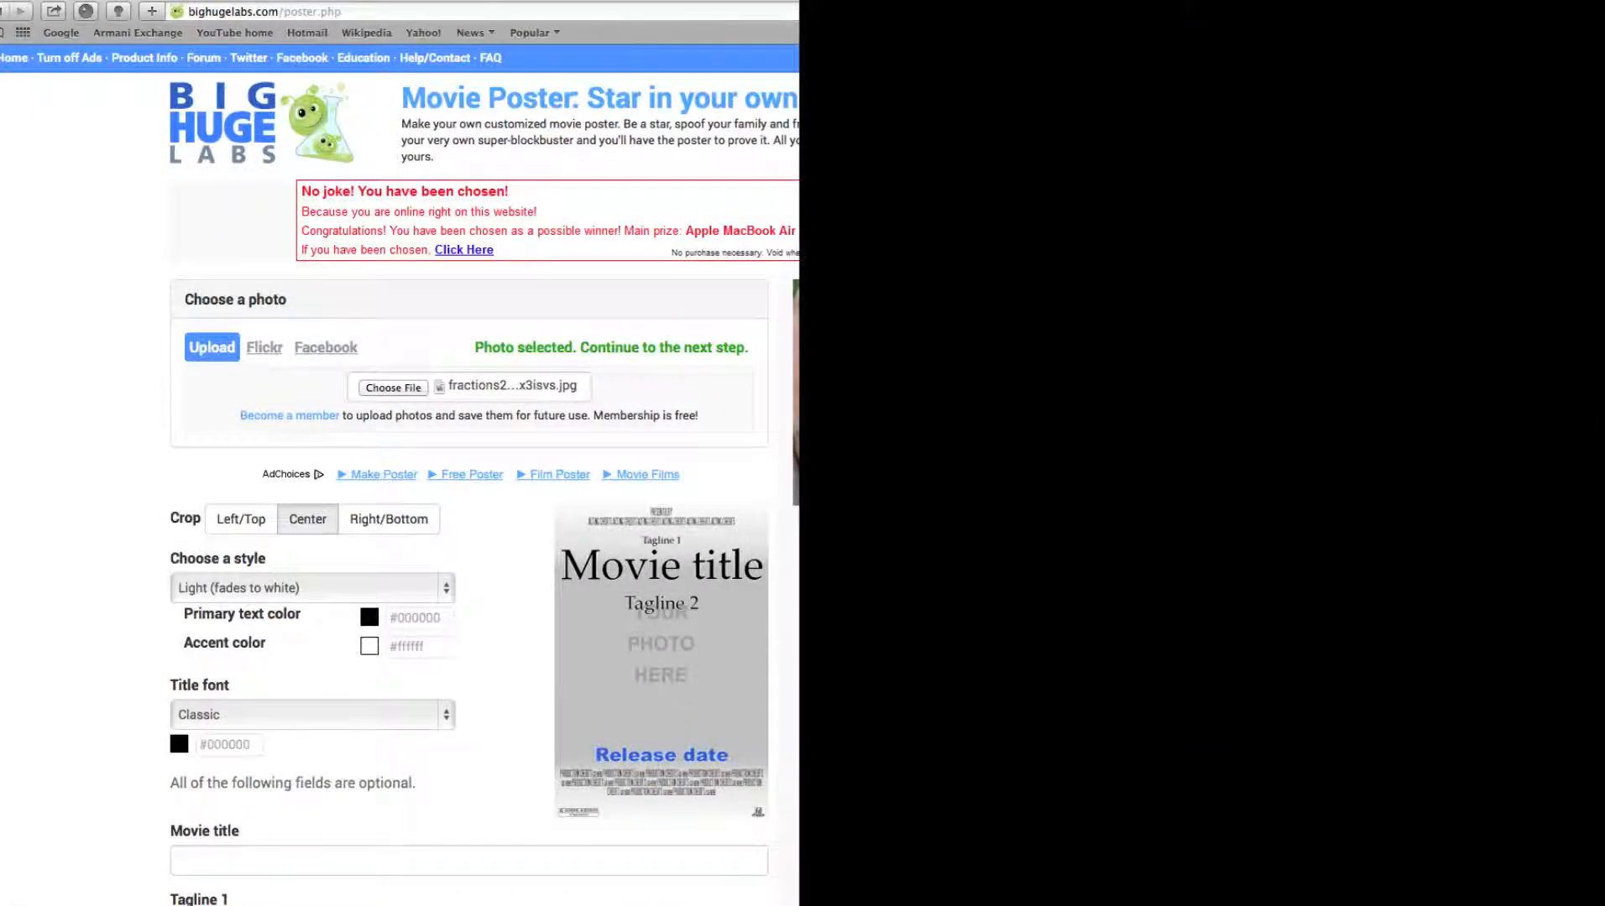
Set the poster style to Dark (fades to black)
scroll(476, 596, "down", 1)
scroll(476, 596, "down", 5)
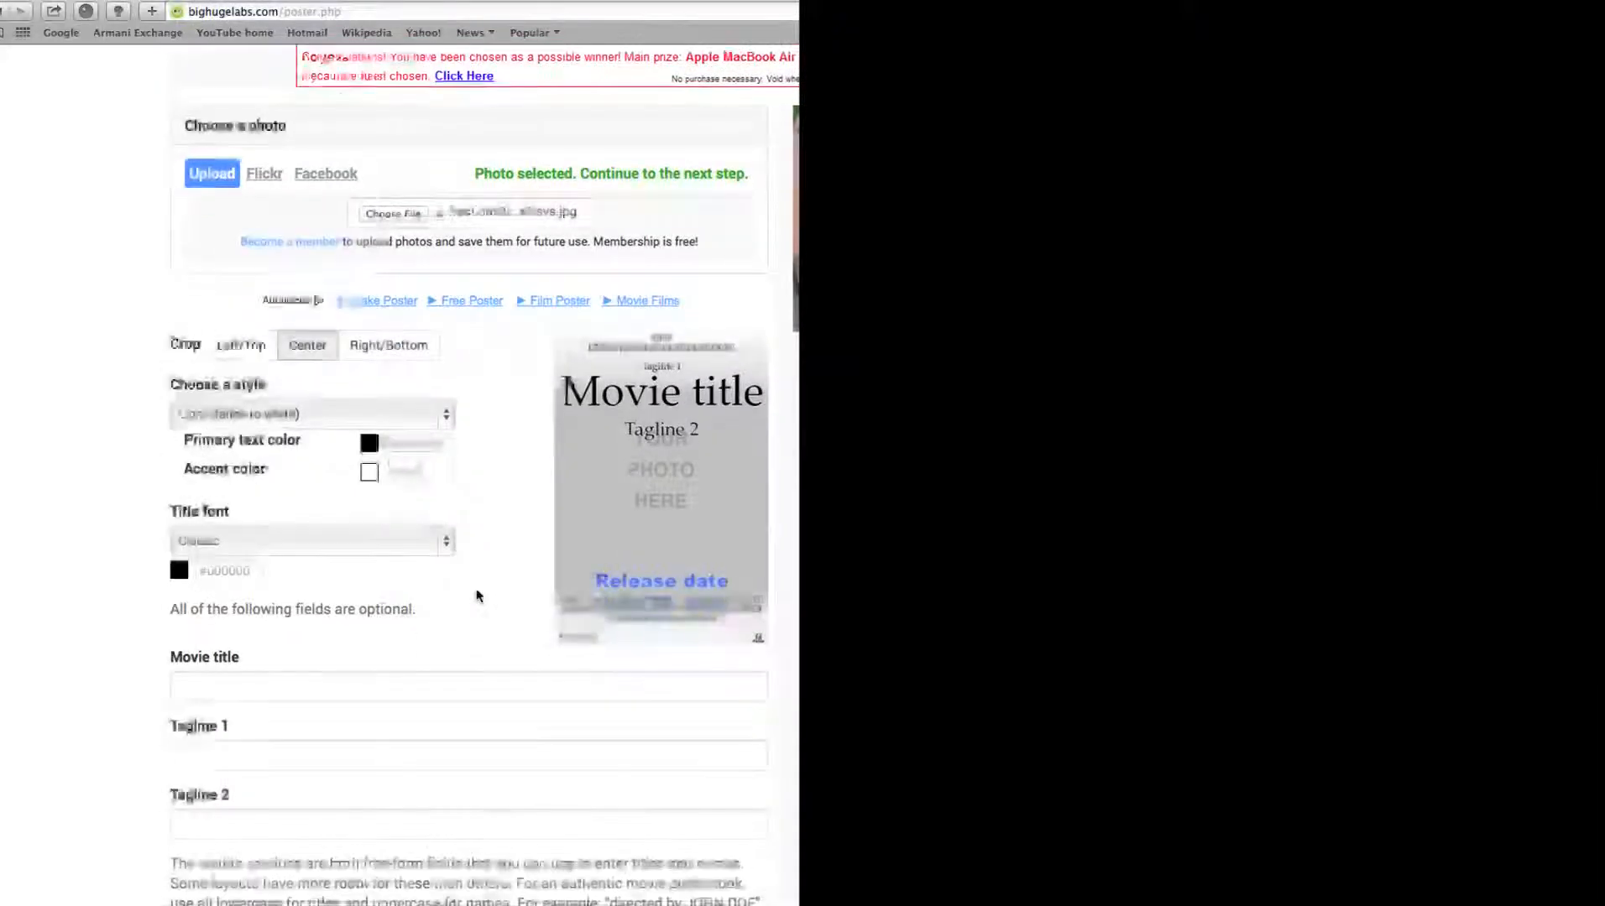
left_click(313, 417)
left_click(312, 416)
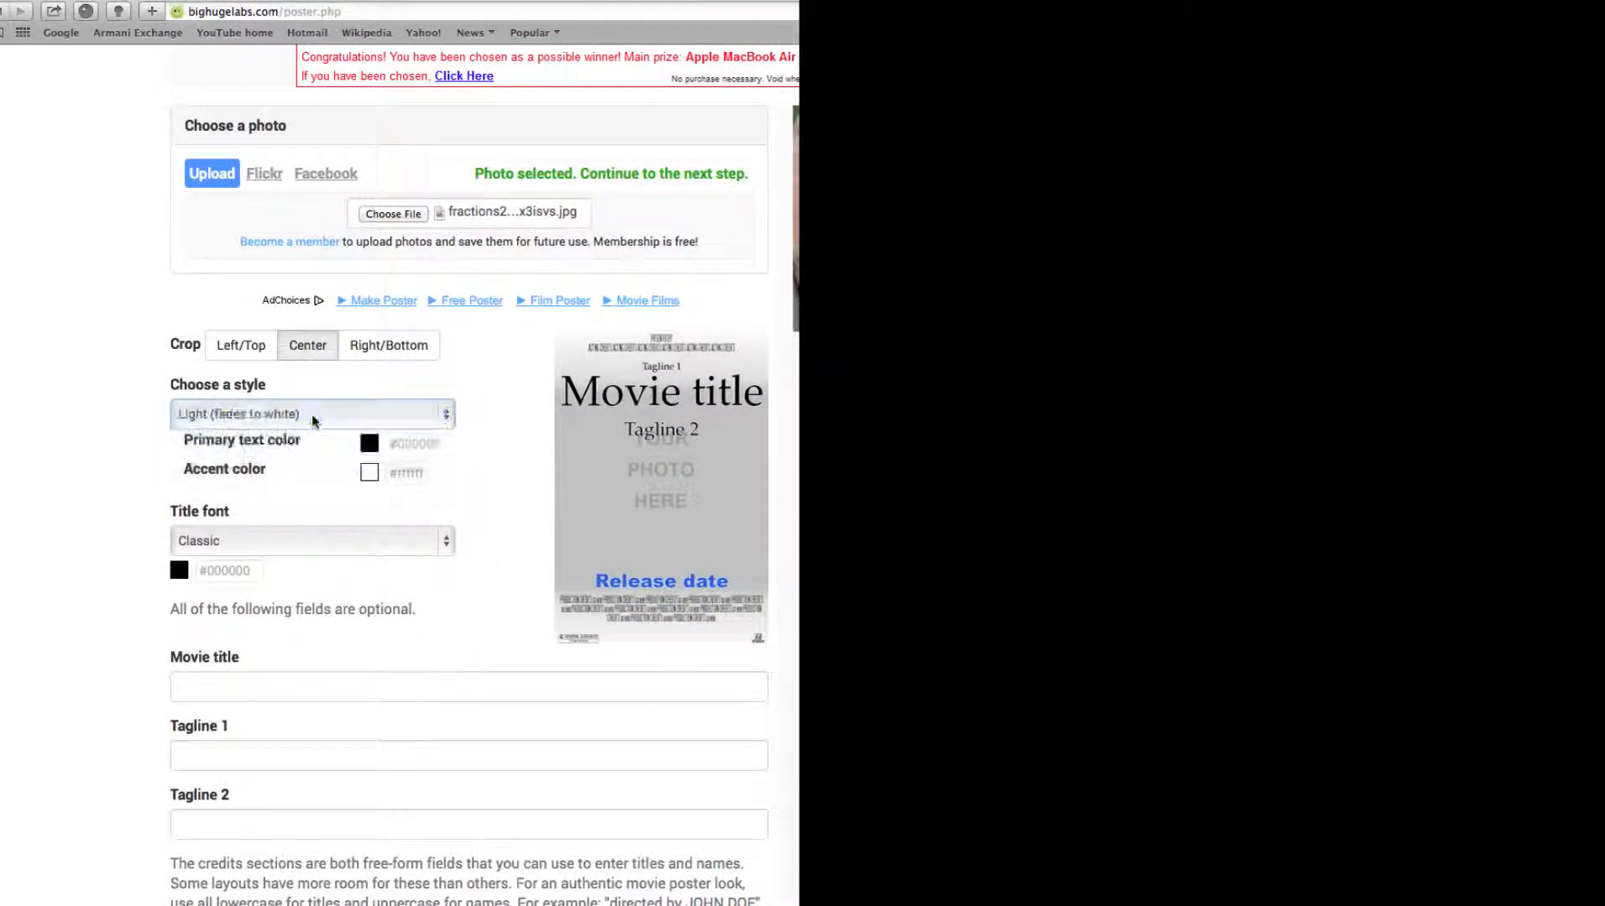
left_click(313, 417)
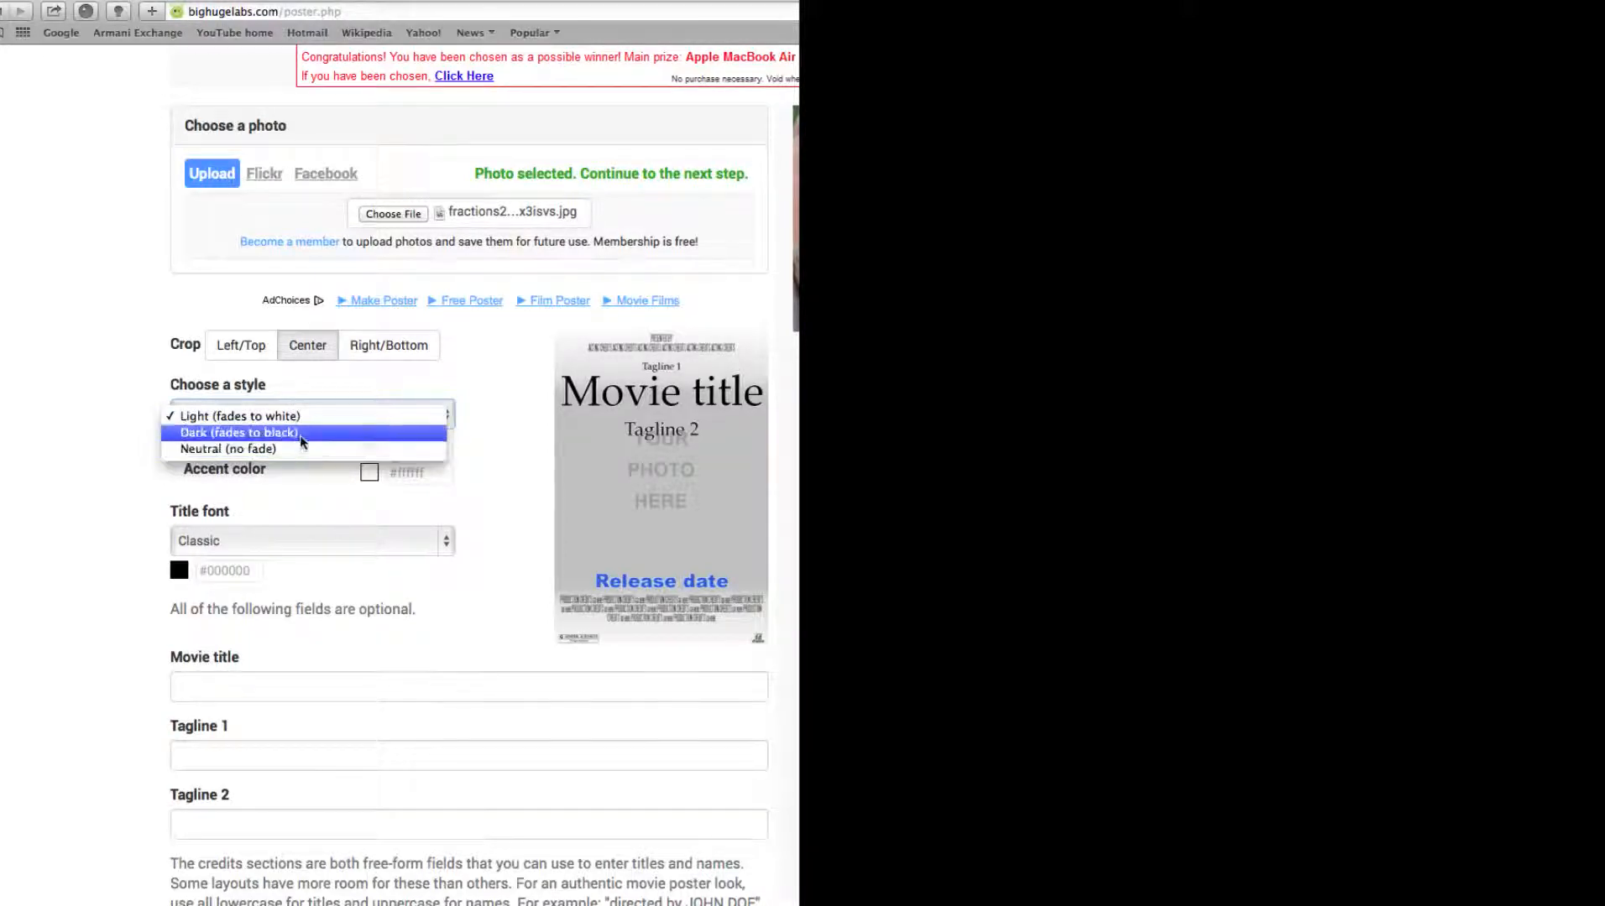
left_click(300, 441)
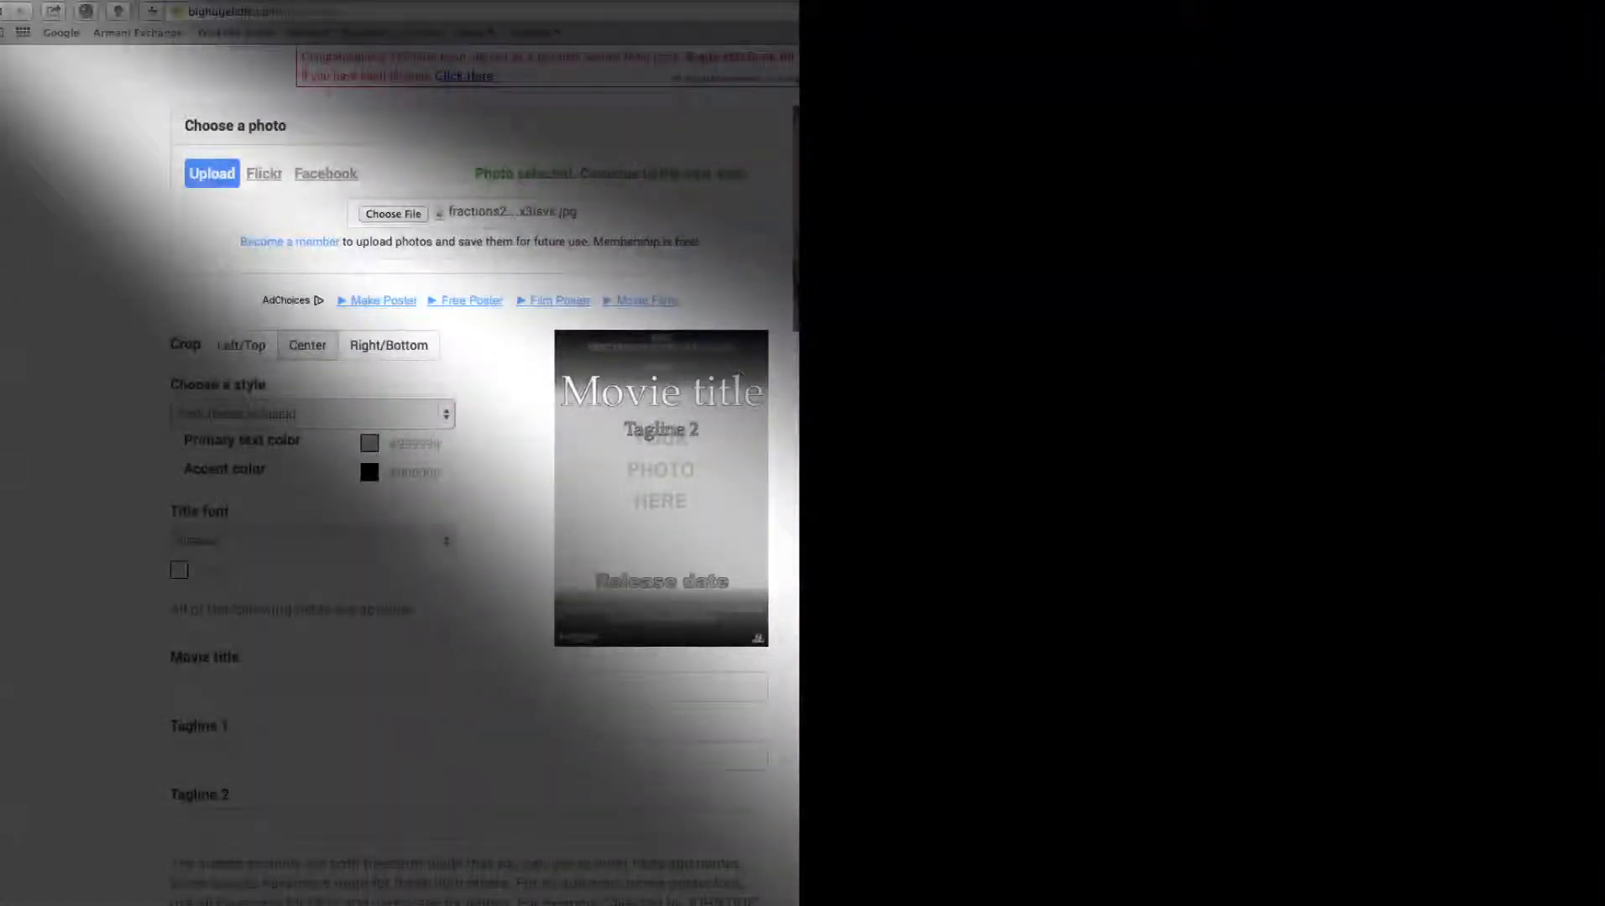
left_click(288, 415)
left_click(288, 416)
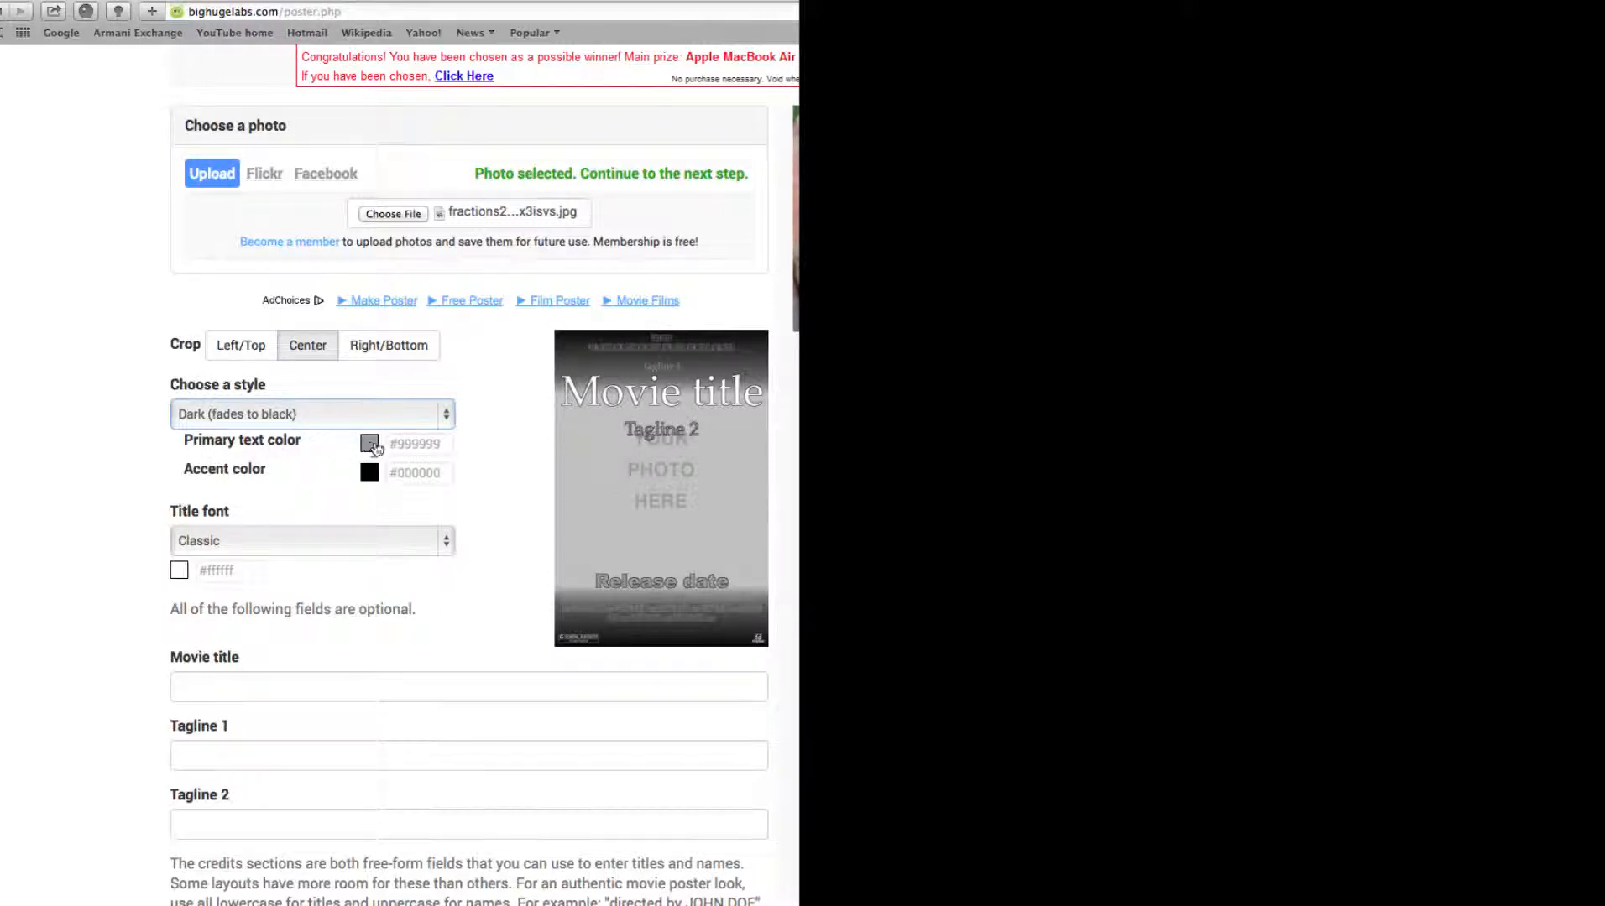
Set the primary text color to red #fc0600 and the accent color to green #00f706
left_click(370, 445)
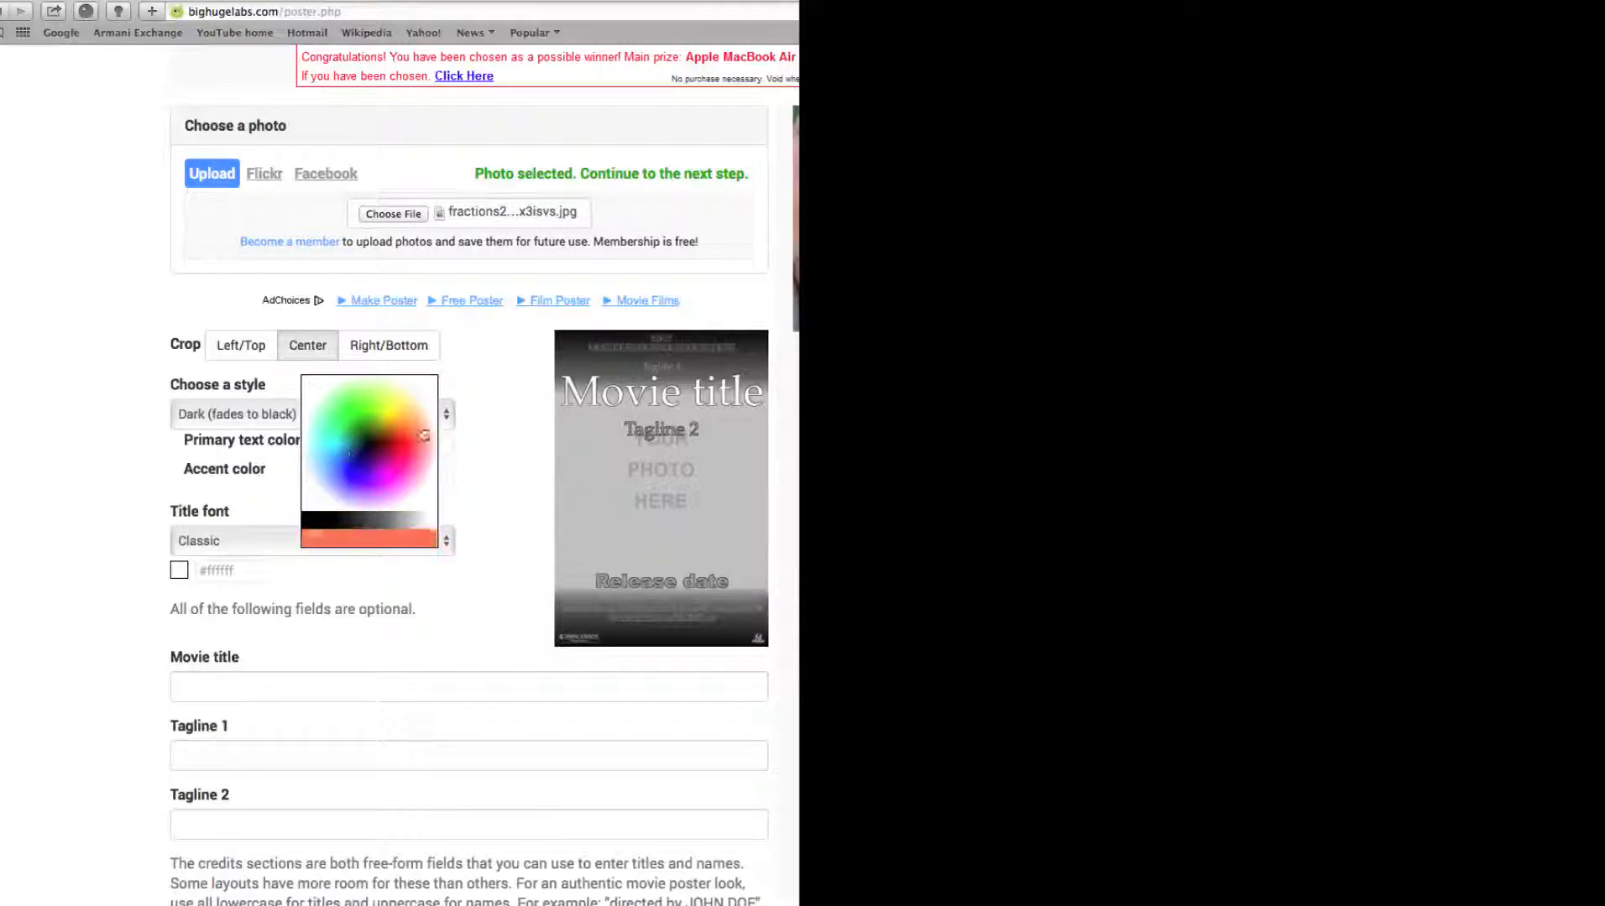
left_click(403, 448)
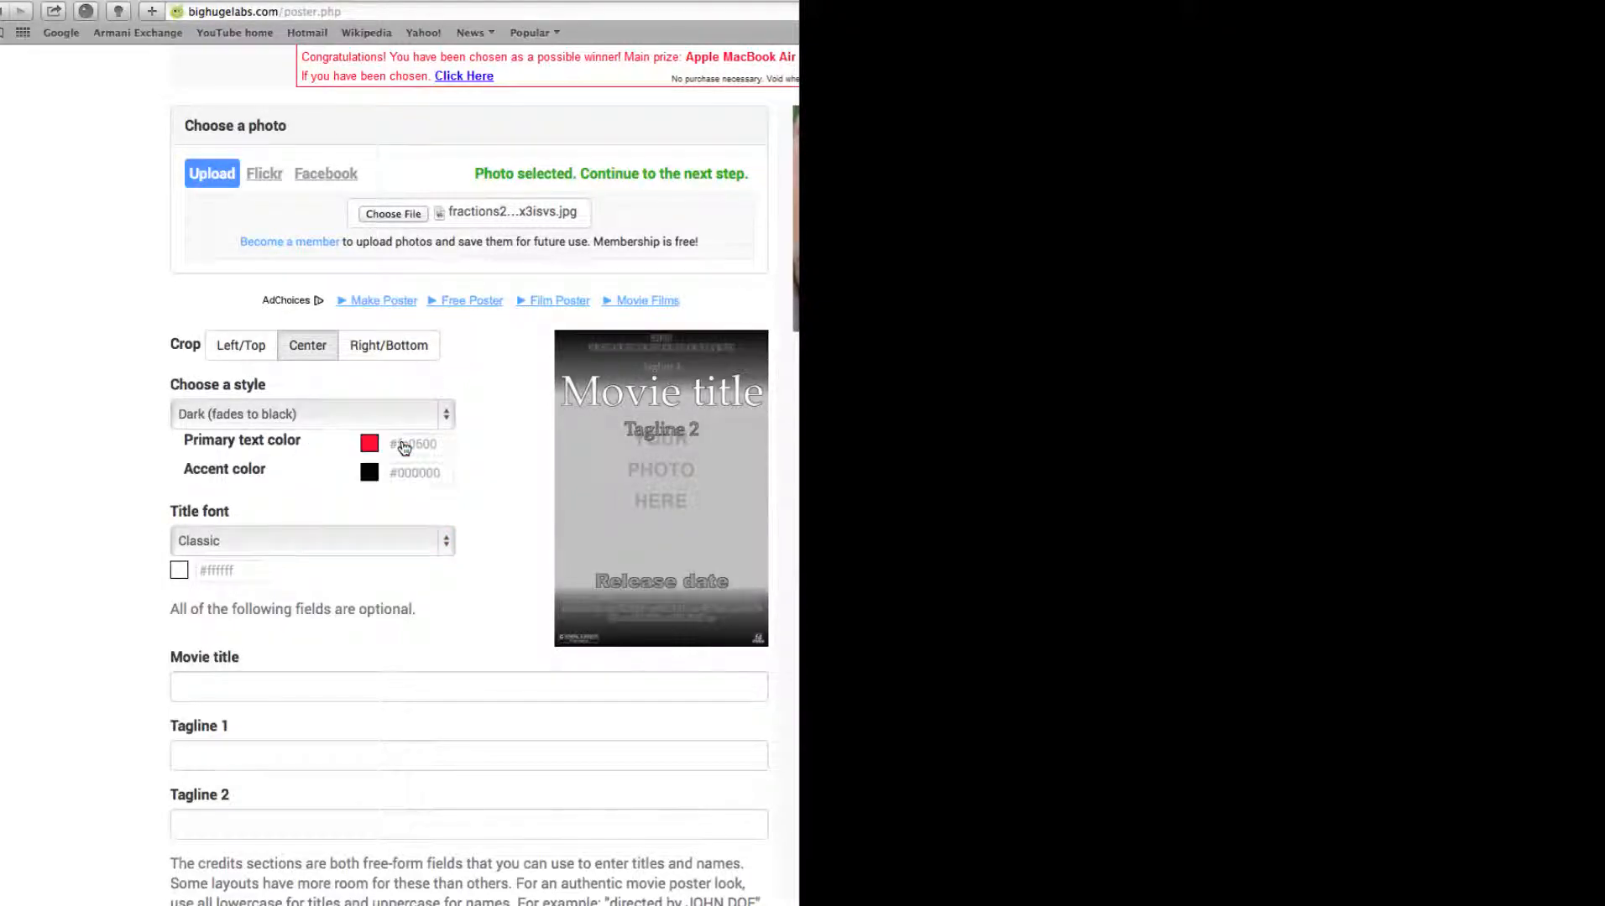
left_click(370, 473)
left_click(357, 450)
Set the title font to Sci-fi and its color to blue #2400d9
left_click(277, 539)
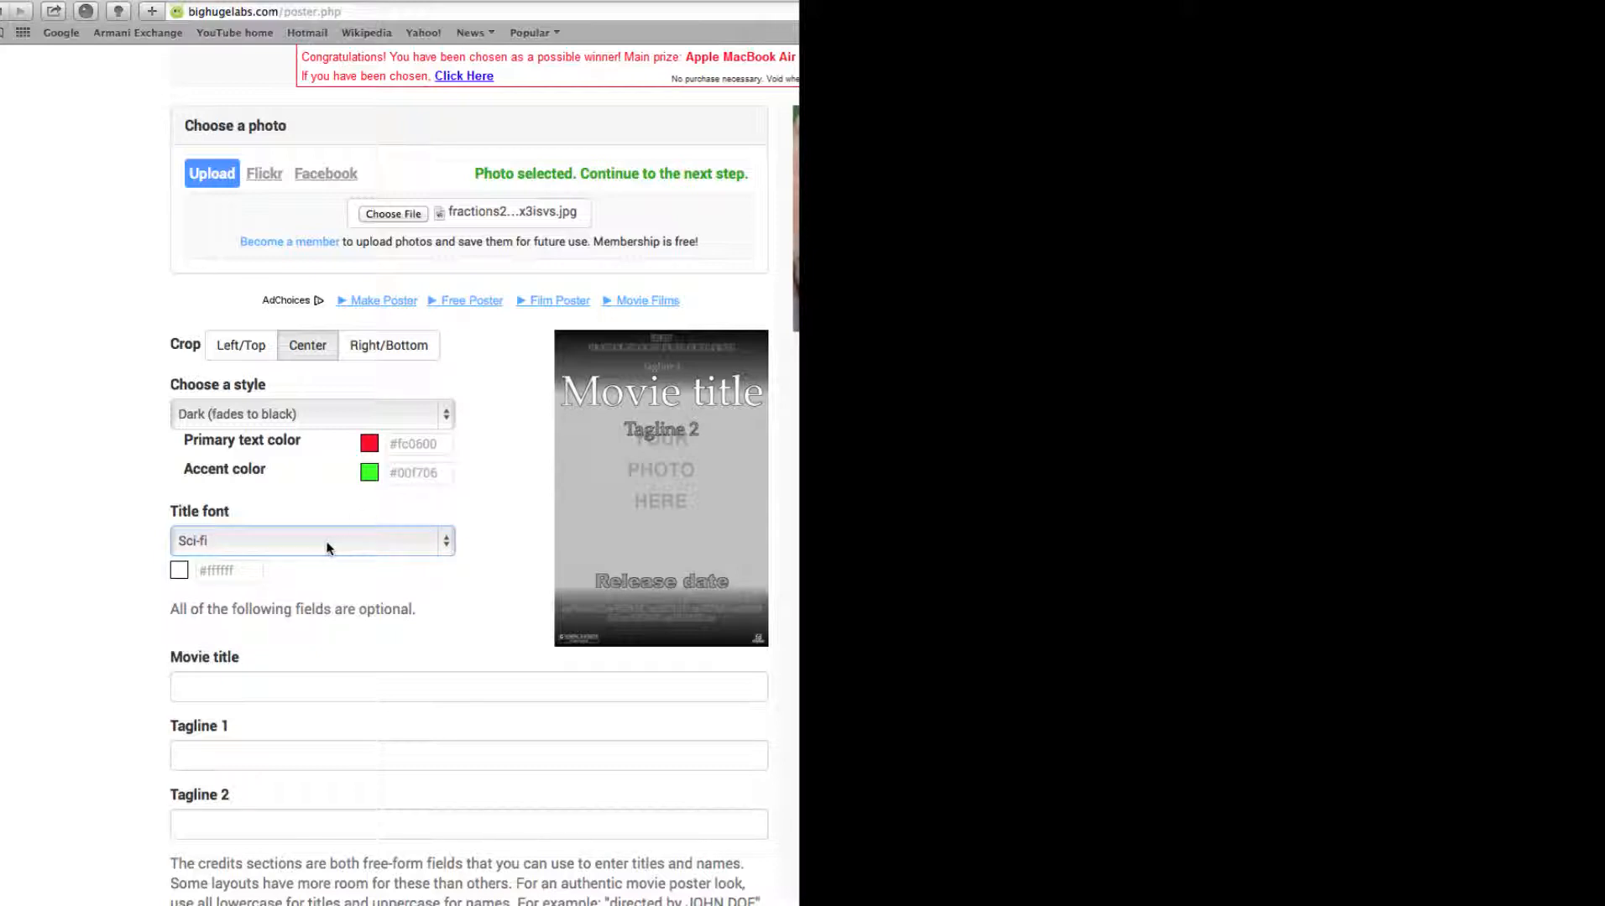
left_click(180, 573)
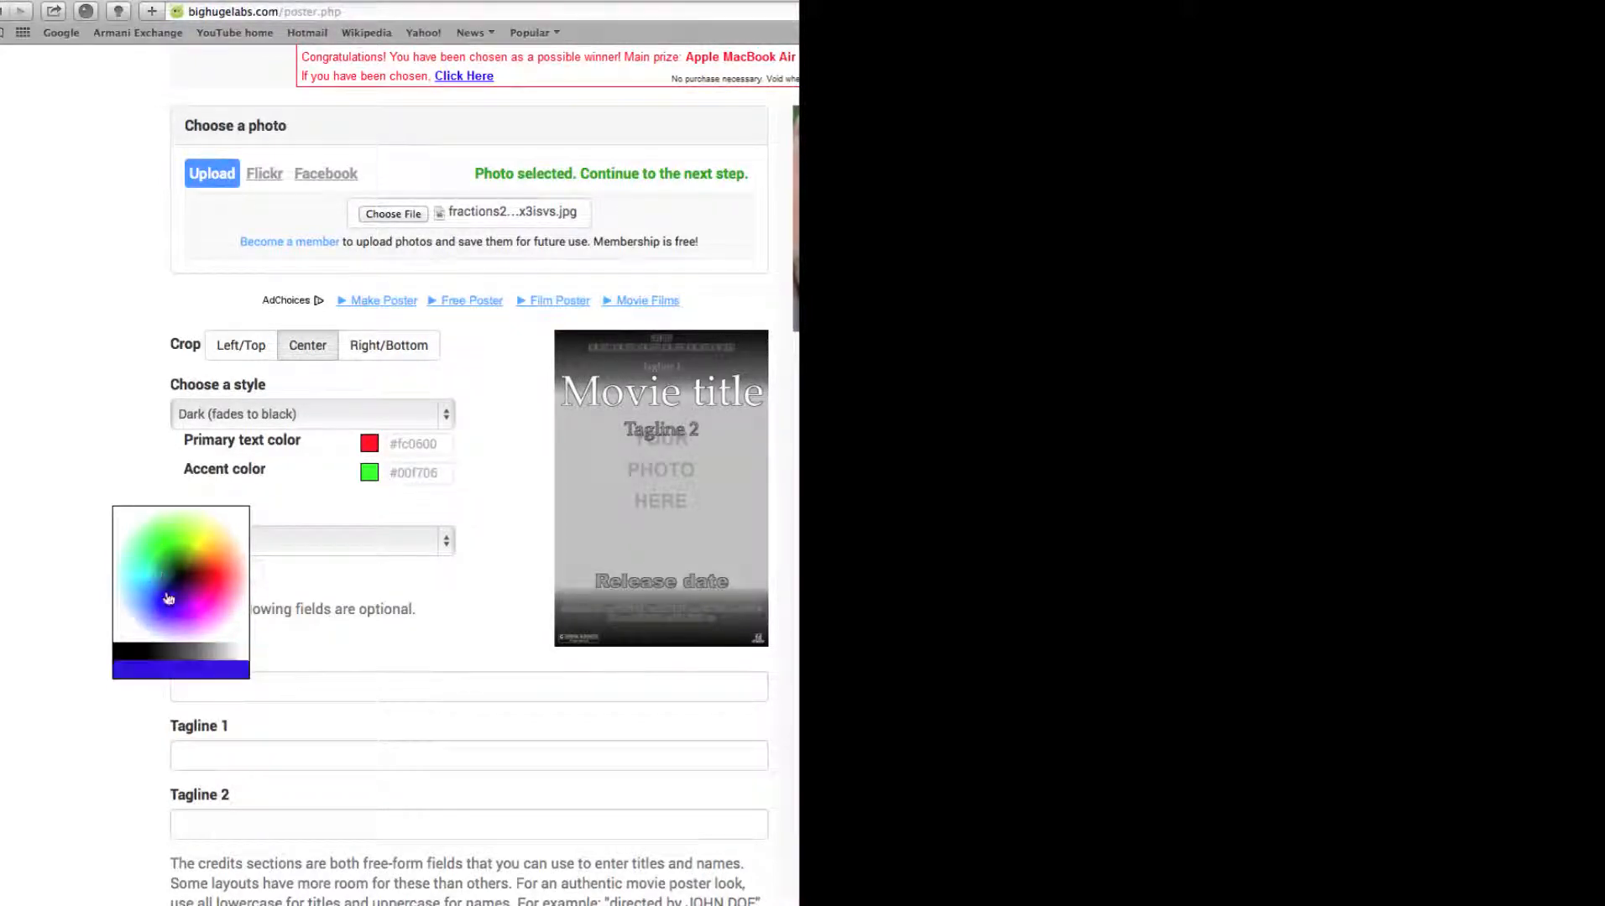
left_click(173, 610)
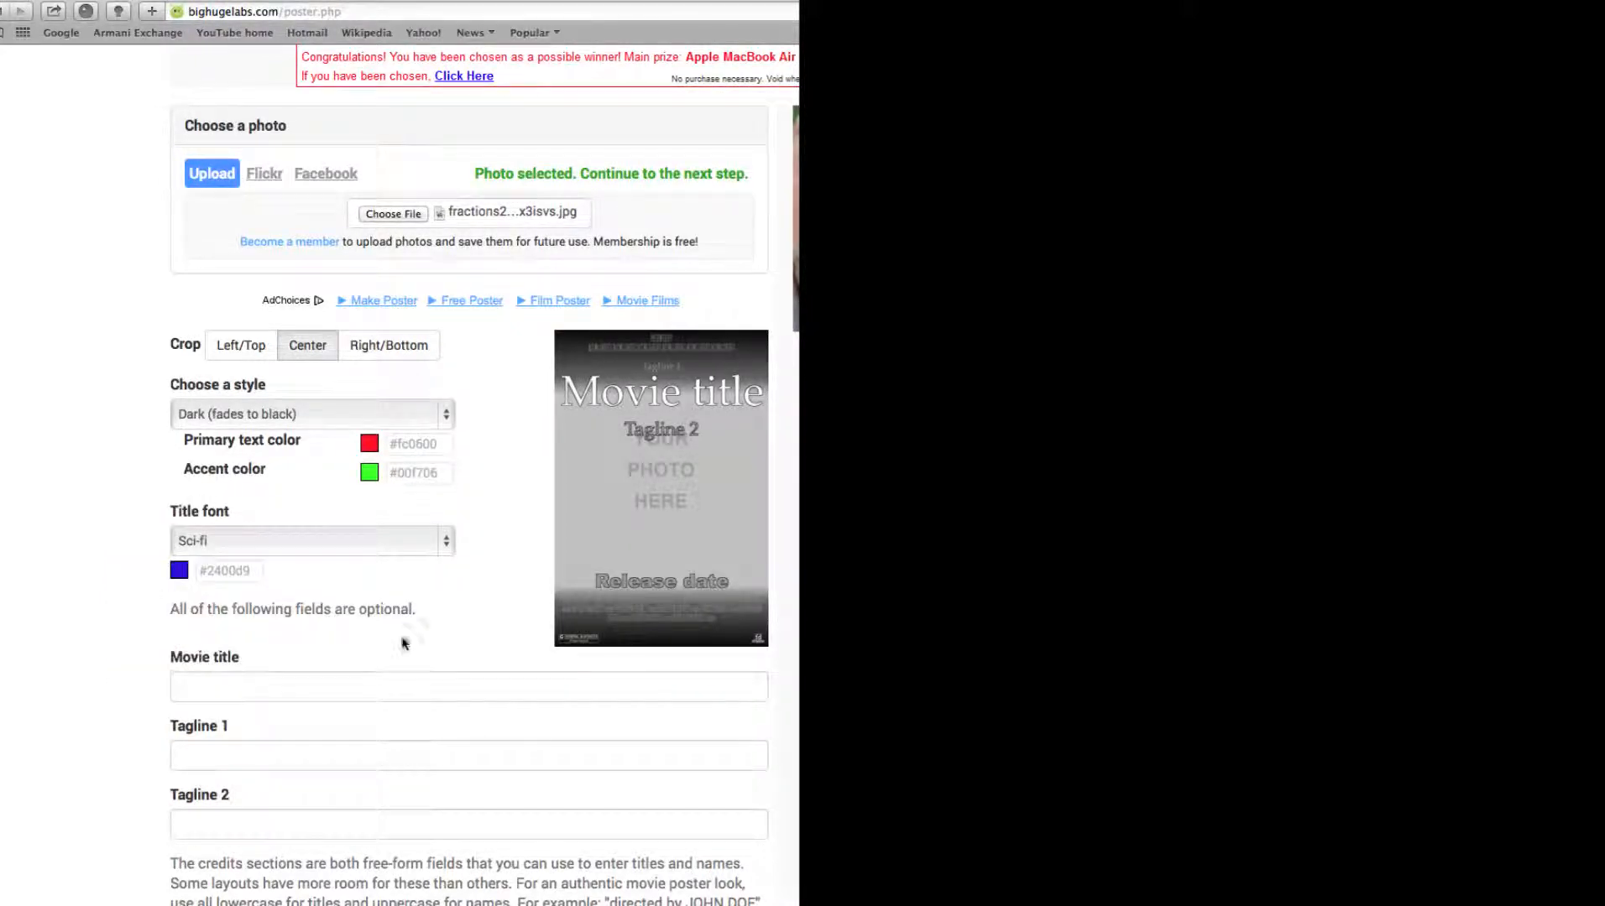
Enter "Fractions of the Universe Attack!" as the movie title
scroll(402, 642, "down", 5)
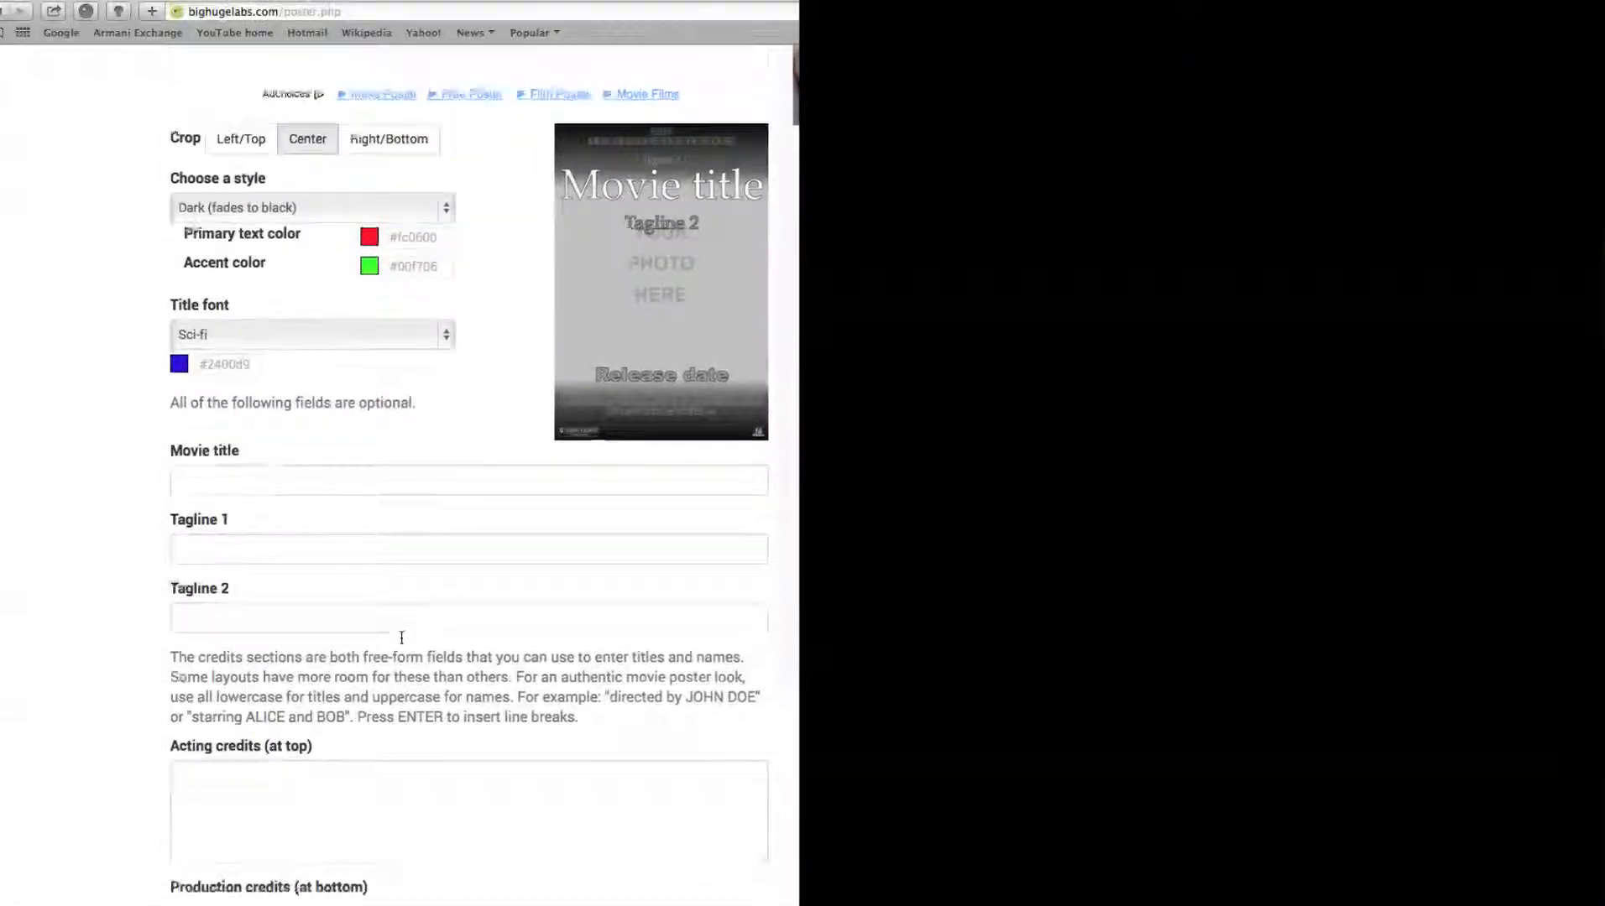
scroll(402, 638, "down", 2)
left_click(208, 383)
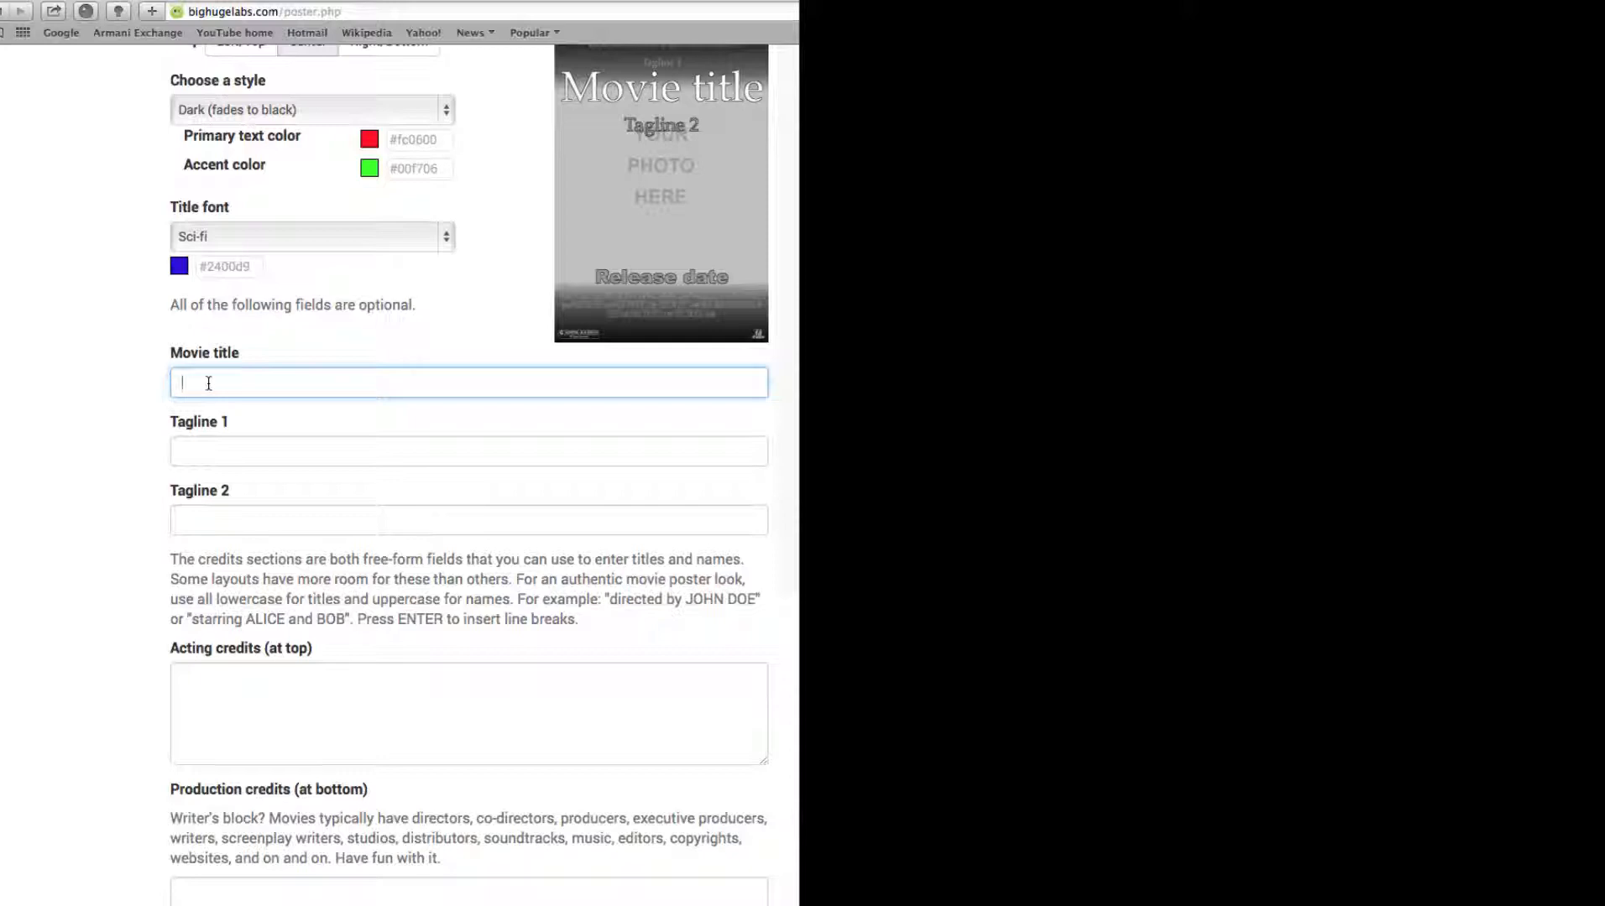
type("Frakn")
key("BackSpace")
key("BackSpace")
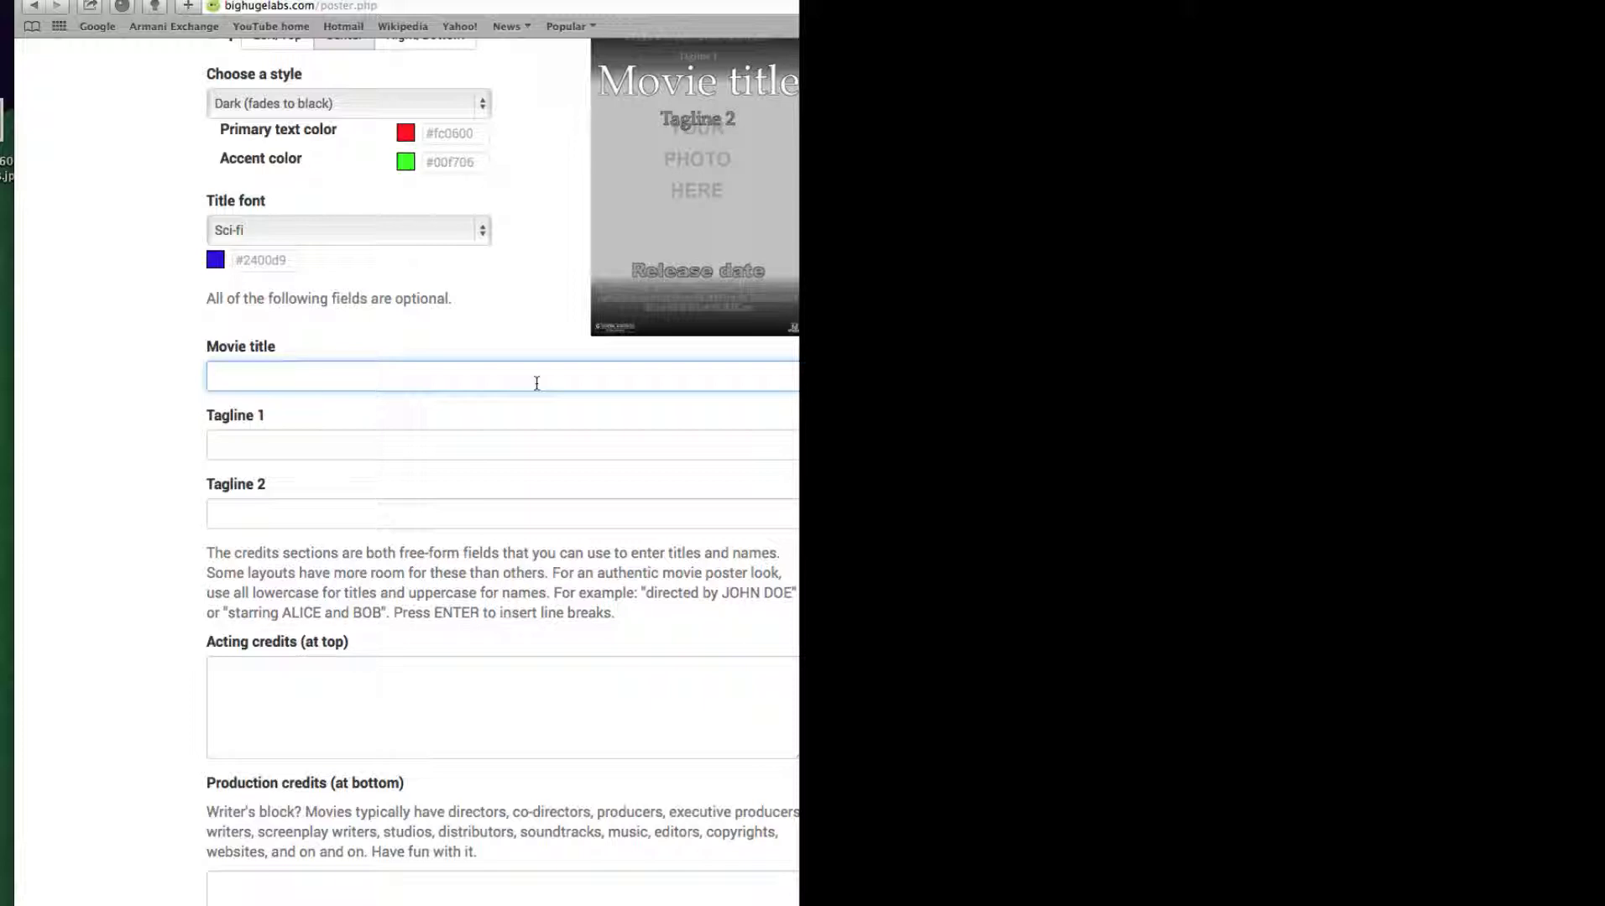
type("Fracal")
key("BackSpace")
key("BackSpace")
type("tions ")
type("of the Ou")
key("BackSpace")
key("BackSpace")
type("Universe")
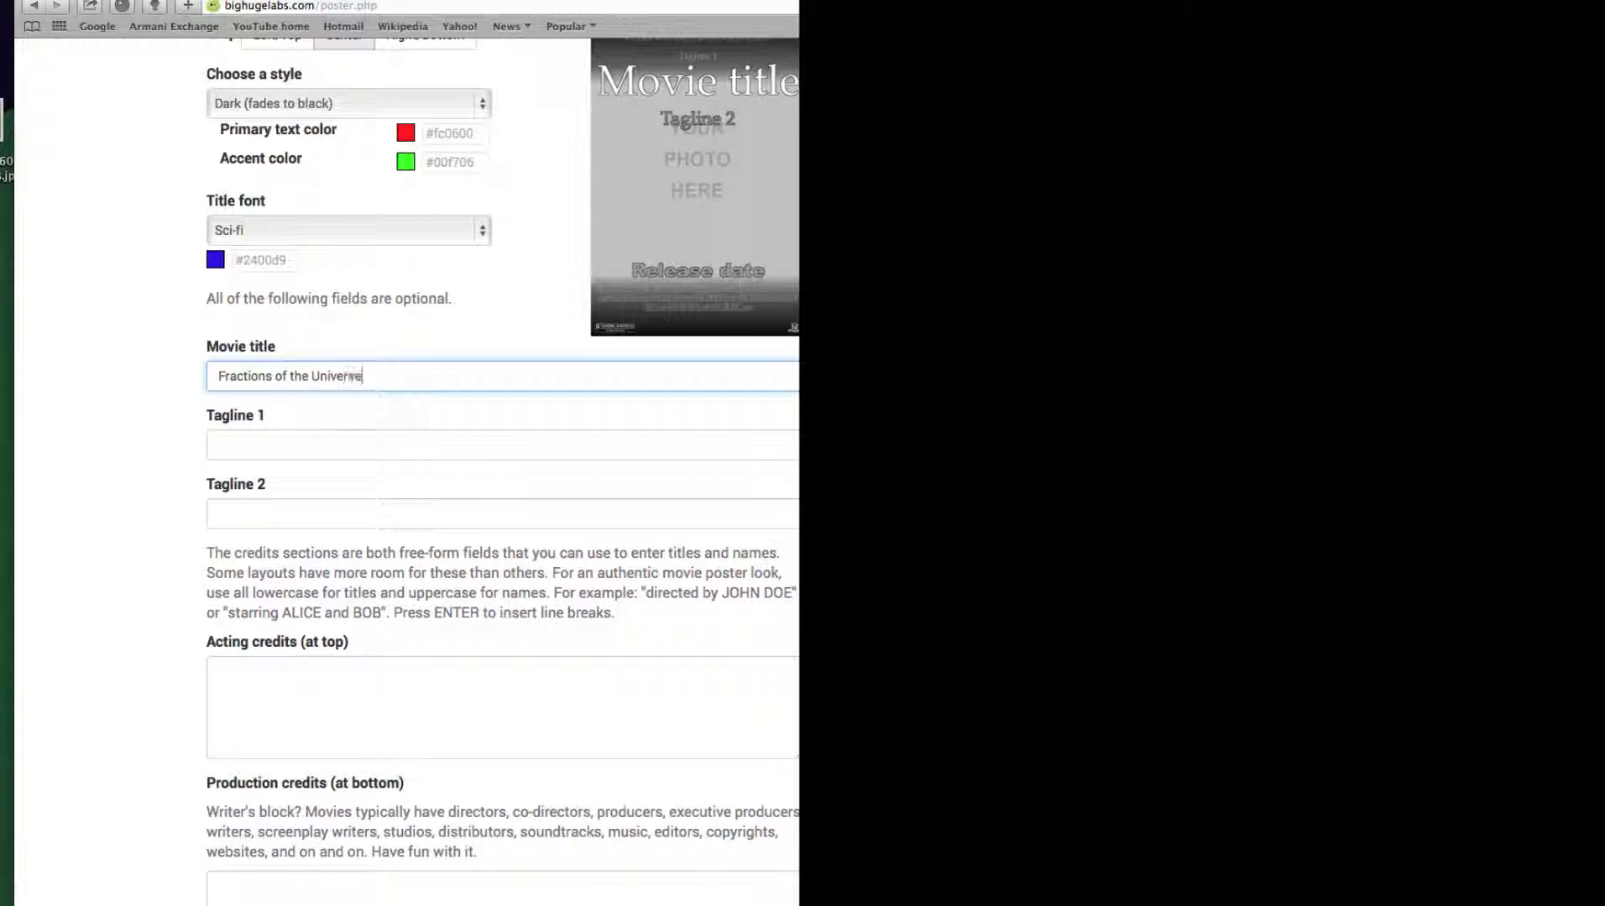
type(" Altack!")
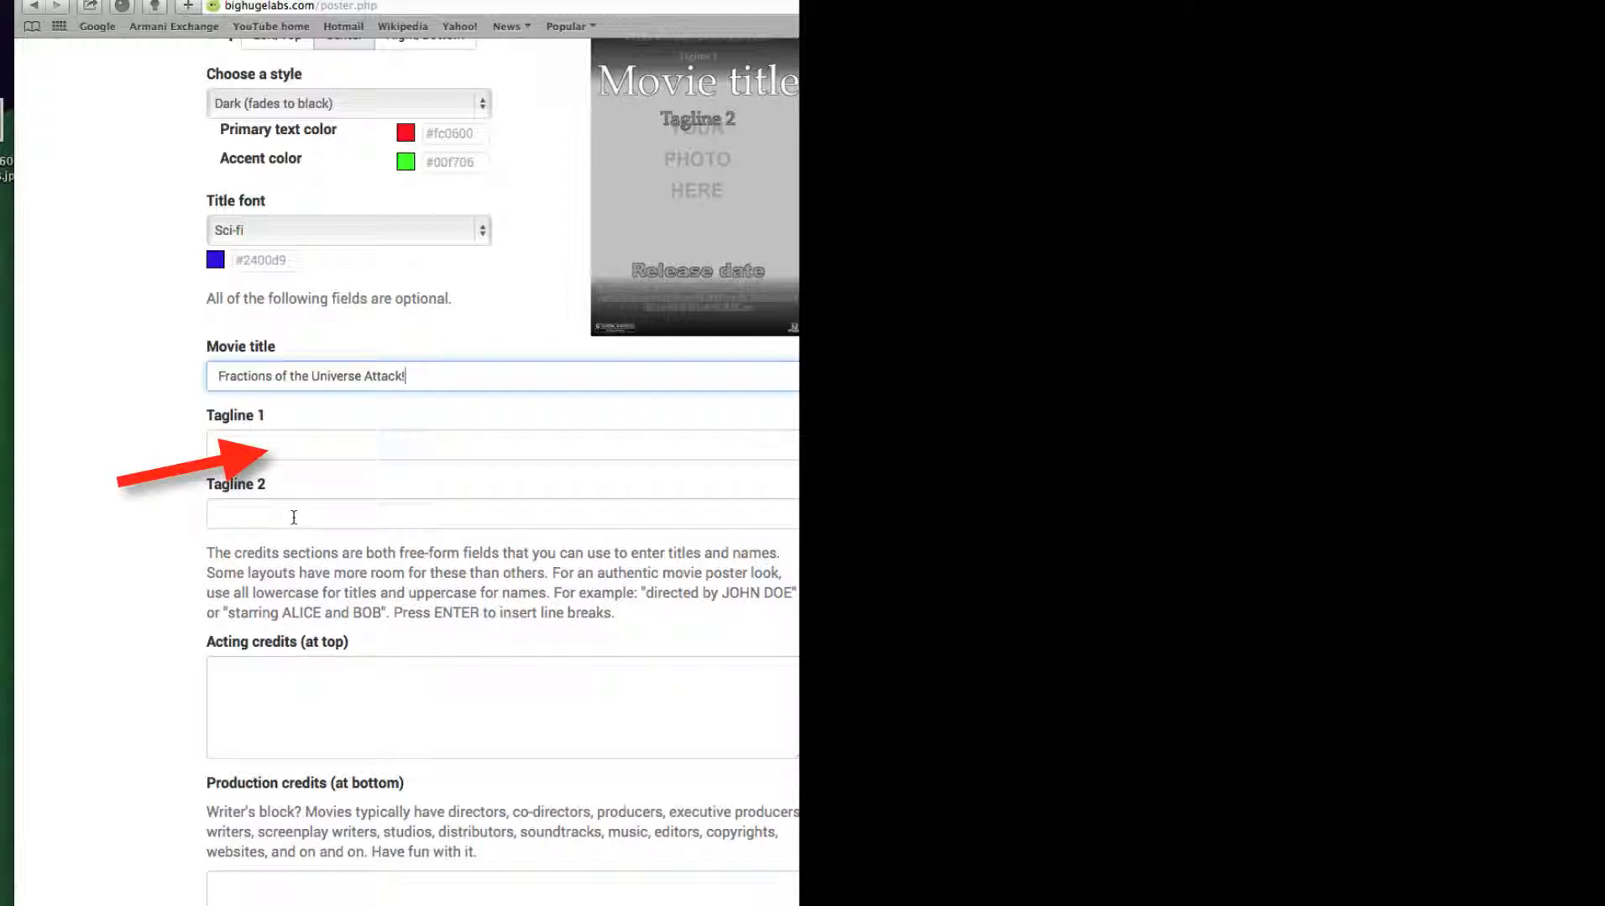
Enter "The denominator aliens Vs. The numerator robots" as Tagline 1
left_click(278, 444)
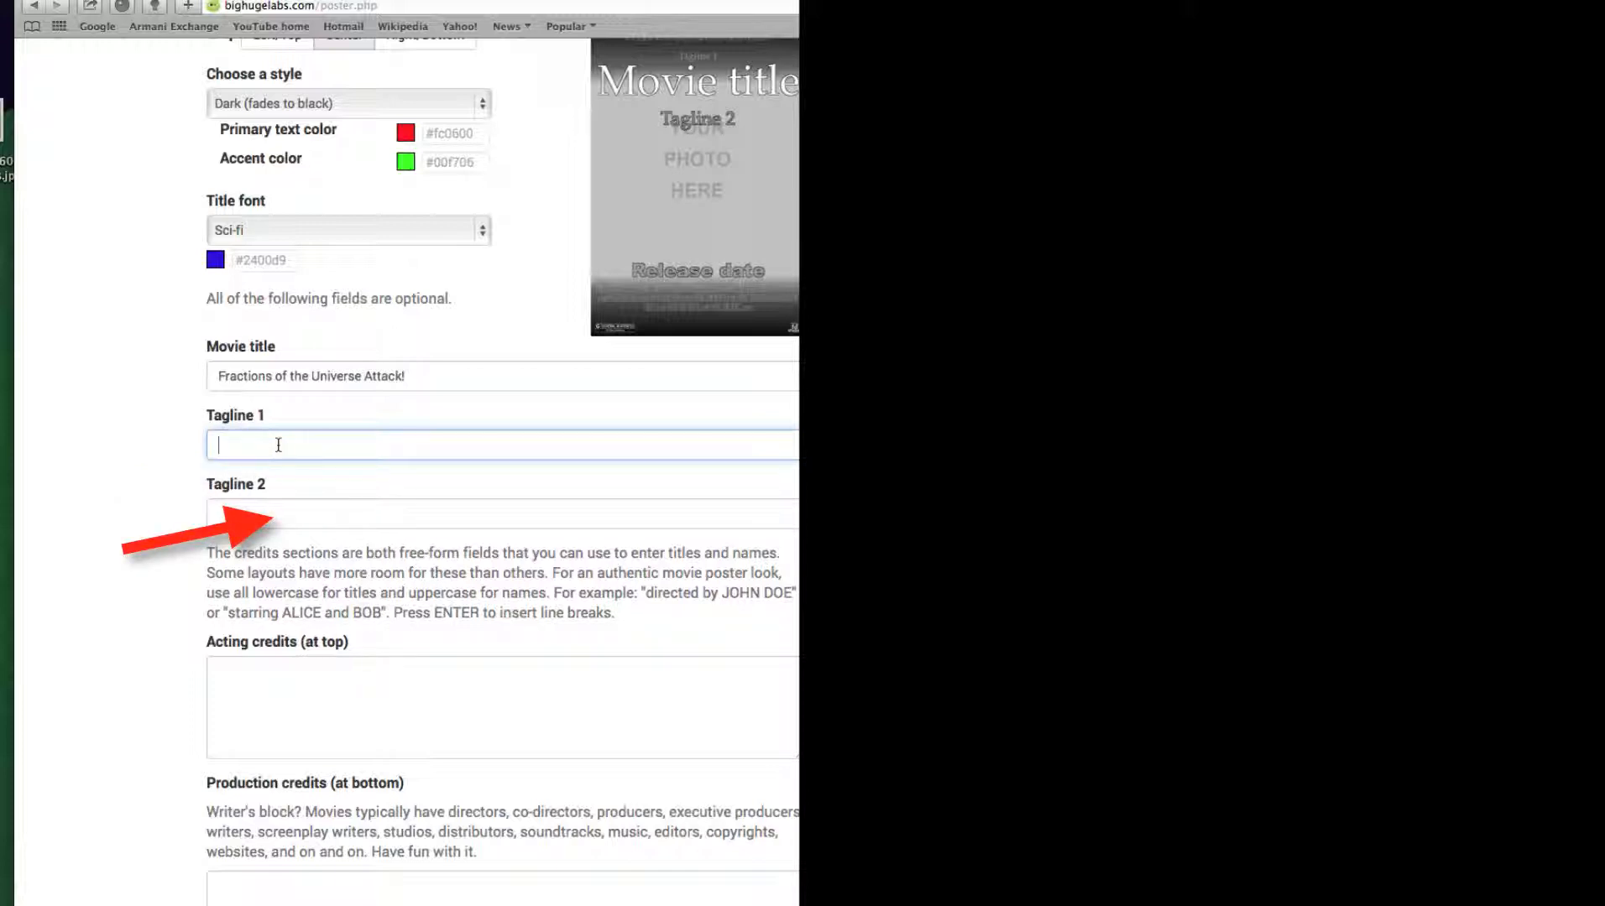
type("The denom")
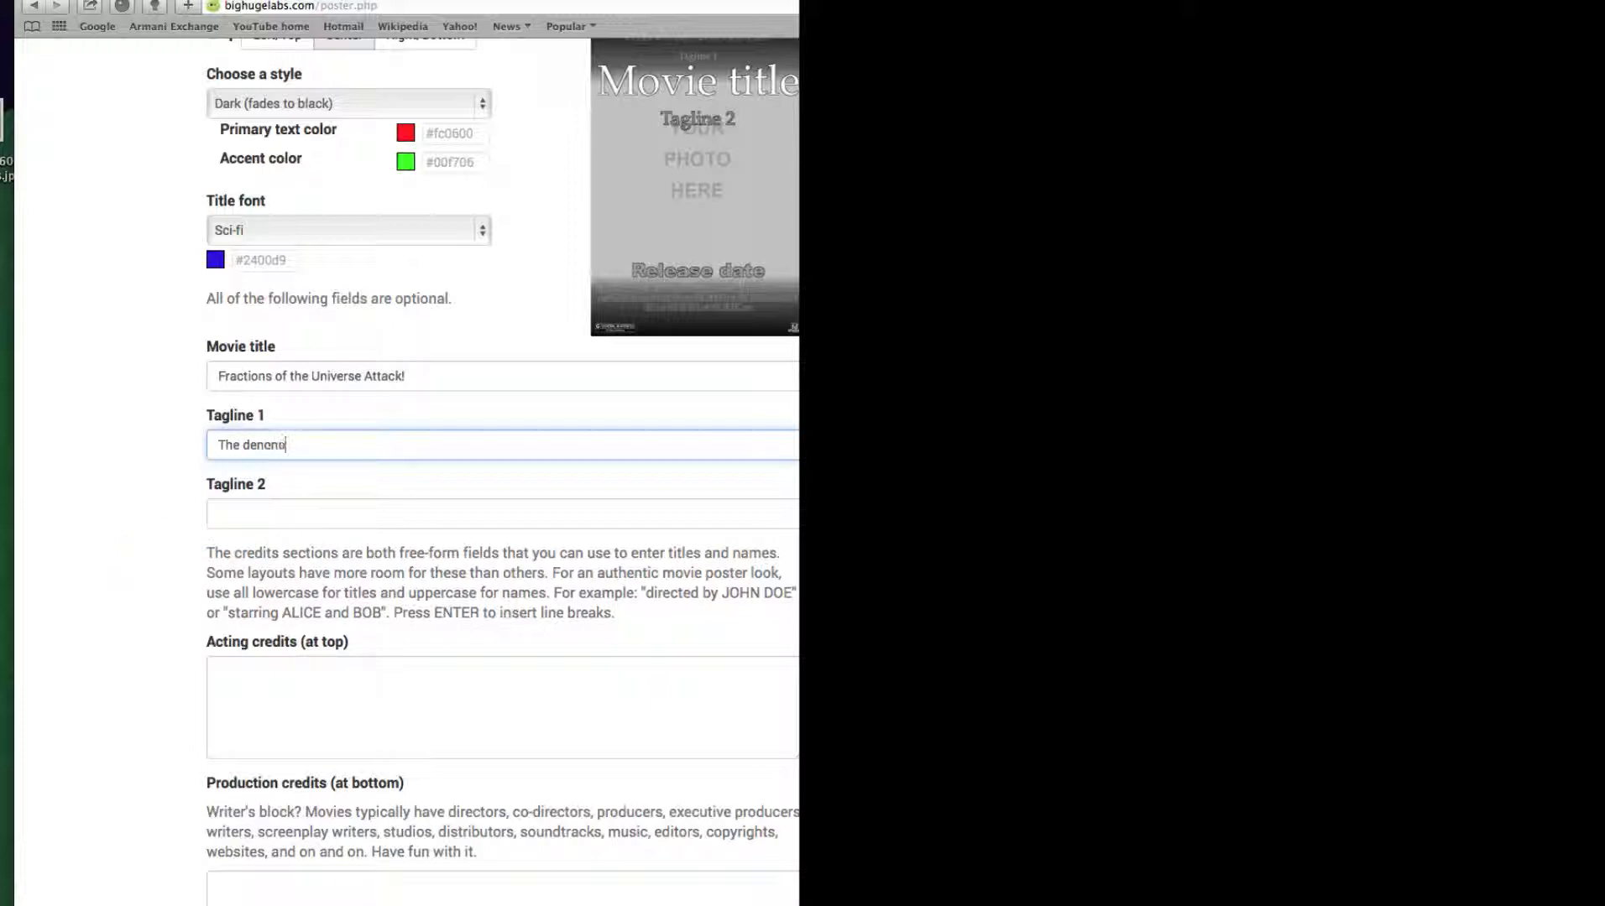
type("inator aliens Vs. The num")
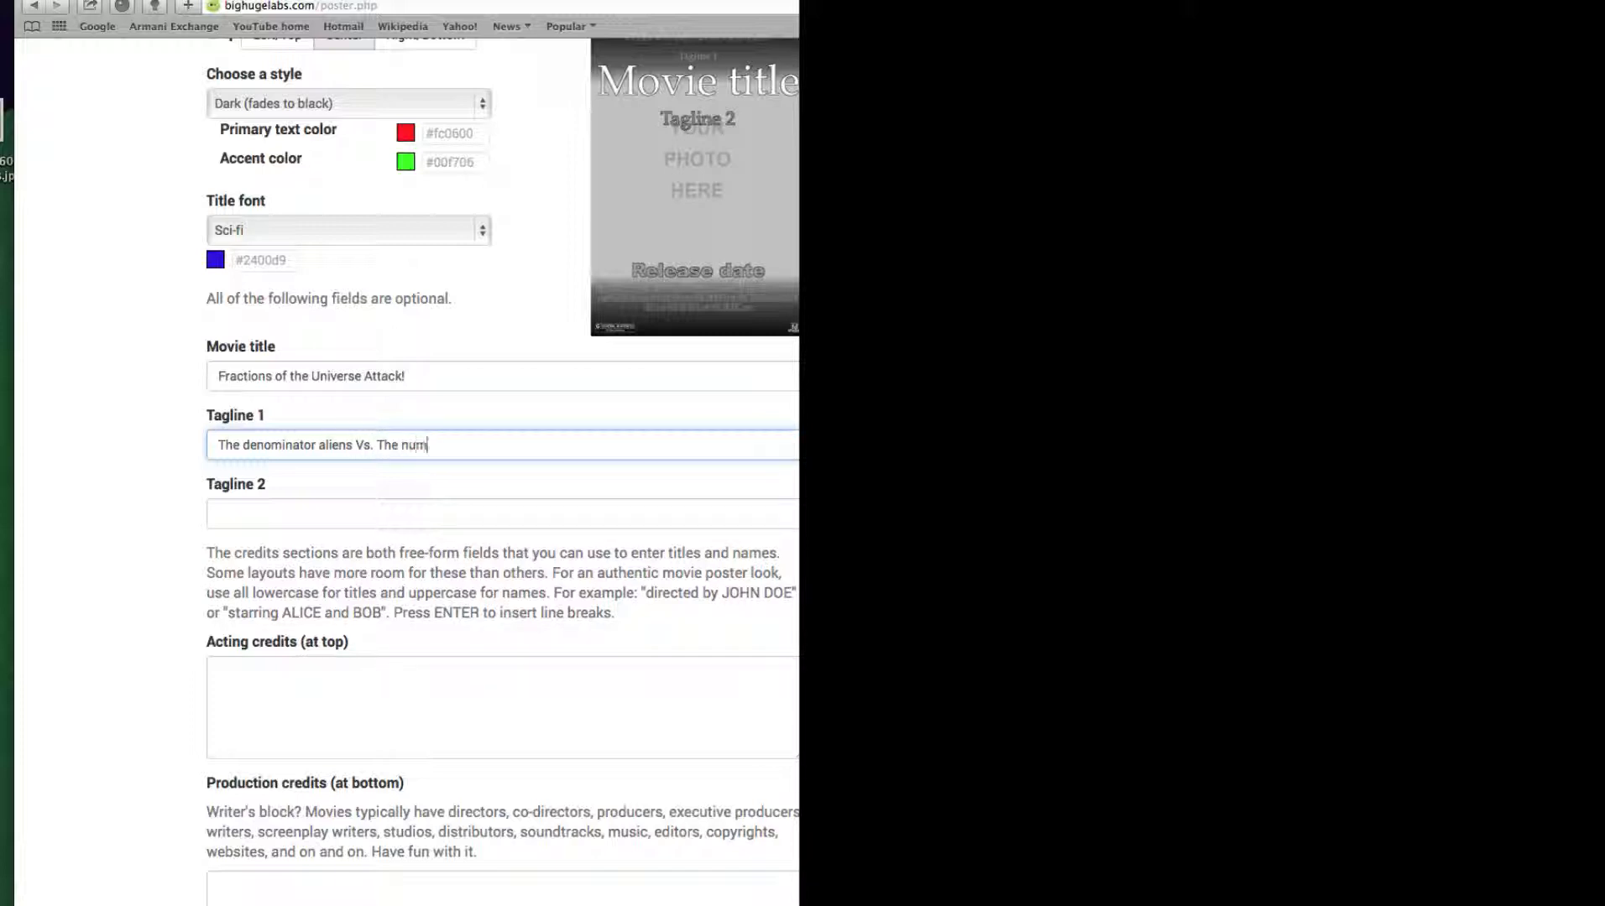
type("erator robots")
left_click(243, 513)
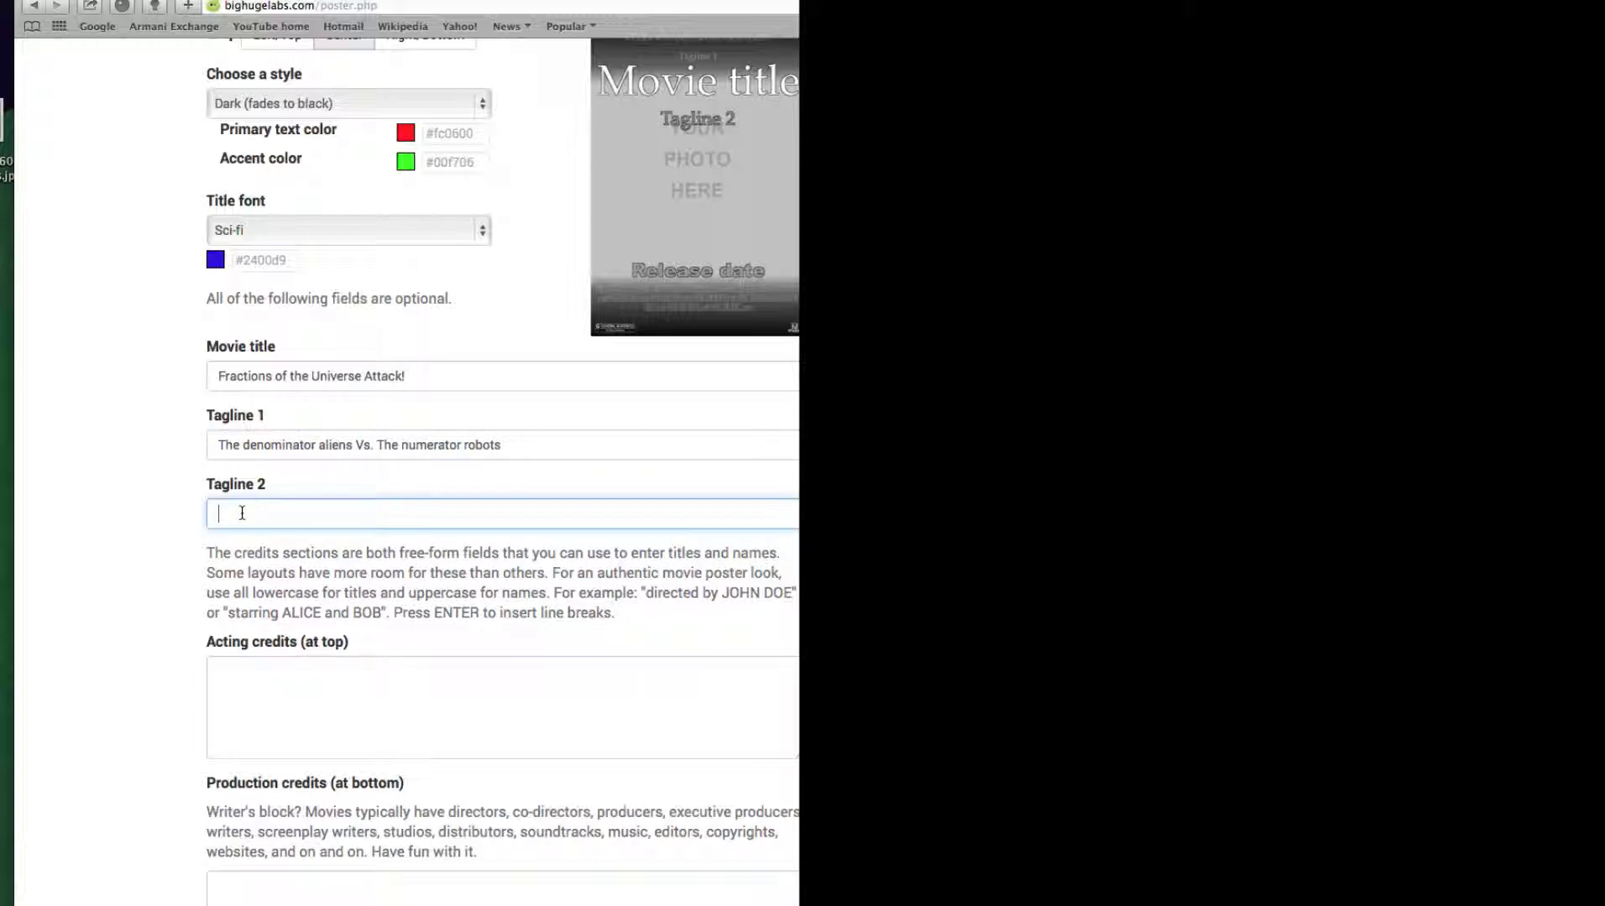
Fill in the acting credits with "Starring Denominator" and, on a second line, "Co-starring The Least Common Denominator"
scroll(365, 670, "down", 3)
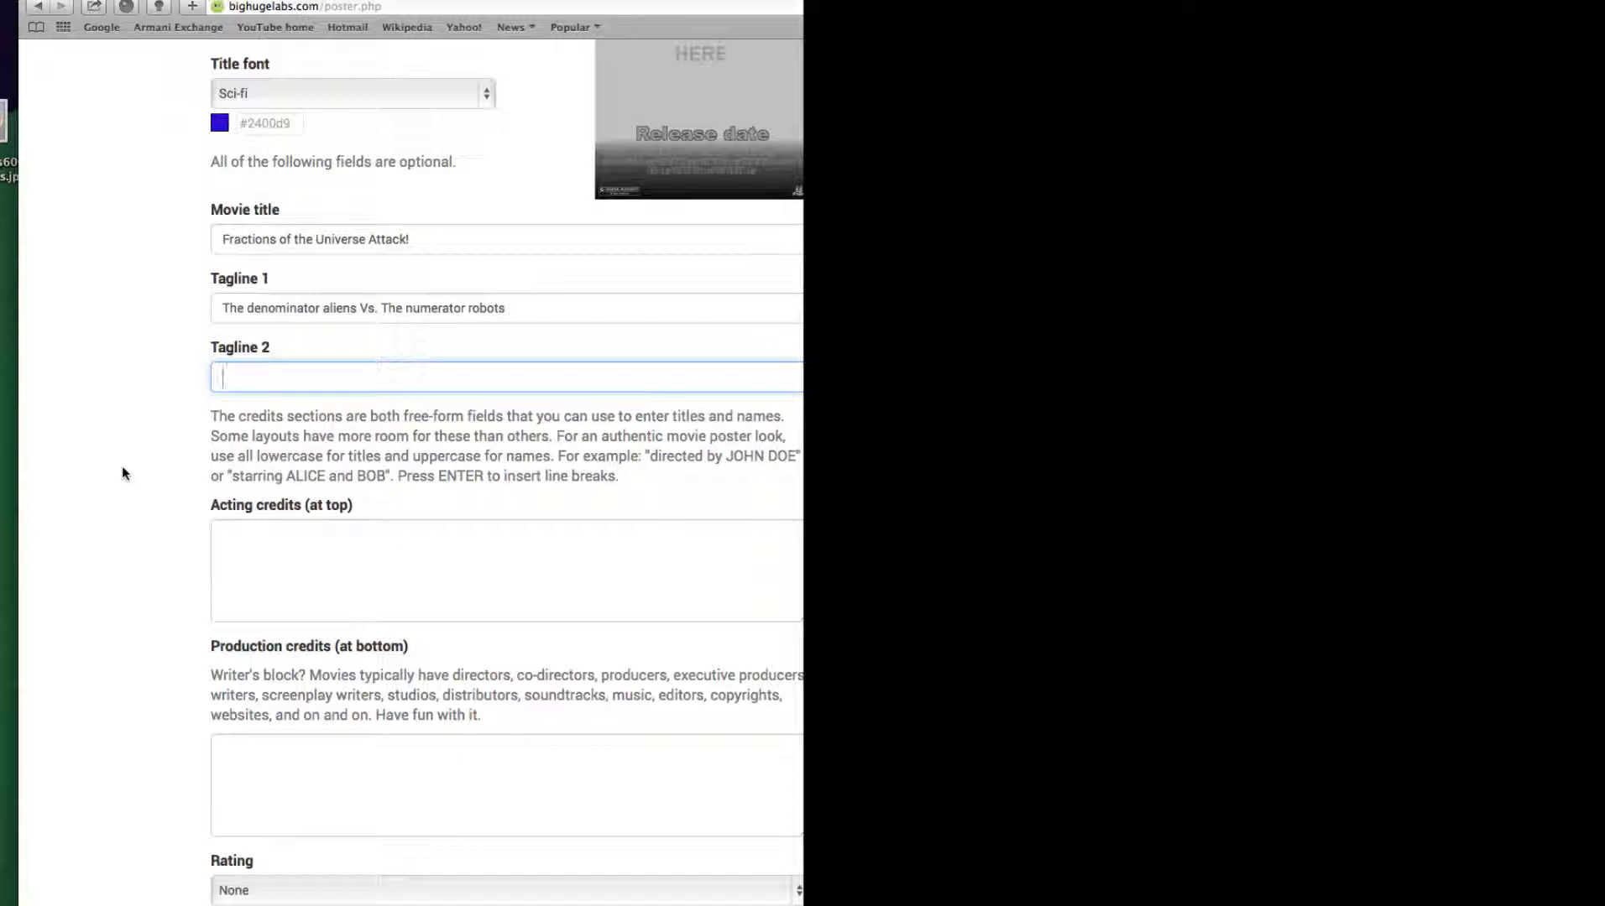
left_click(254, 538)
type("Sta")
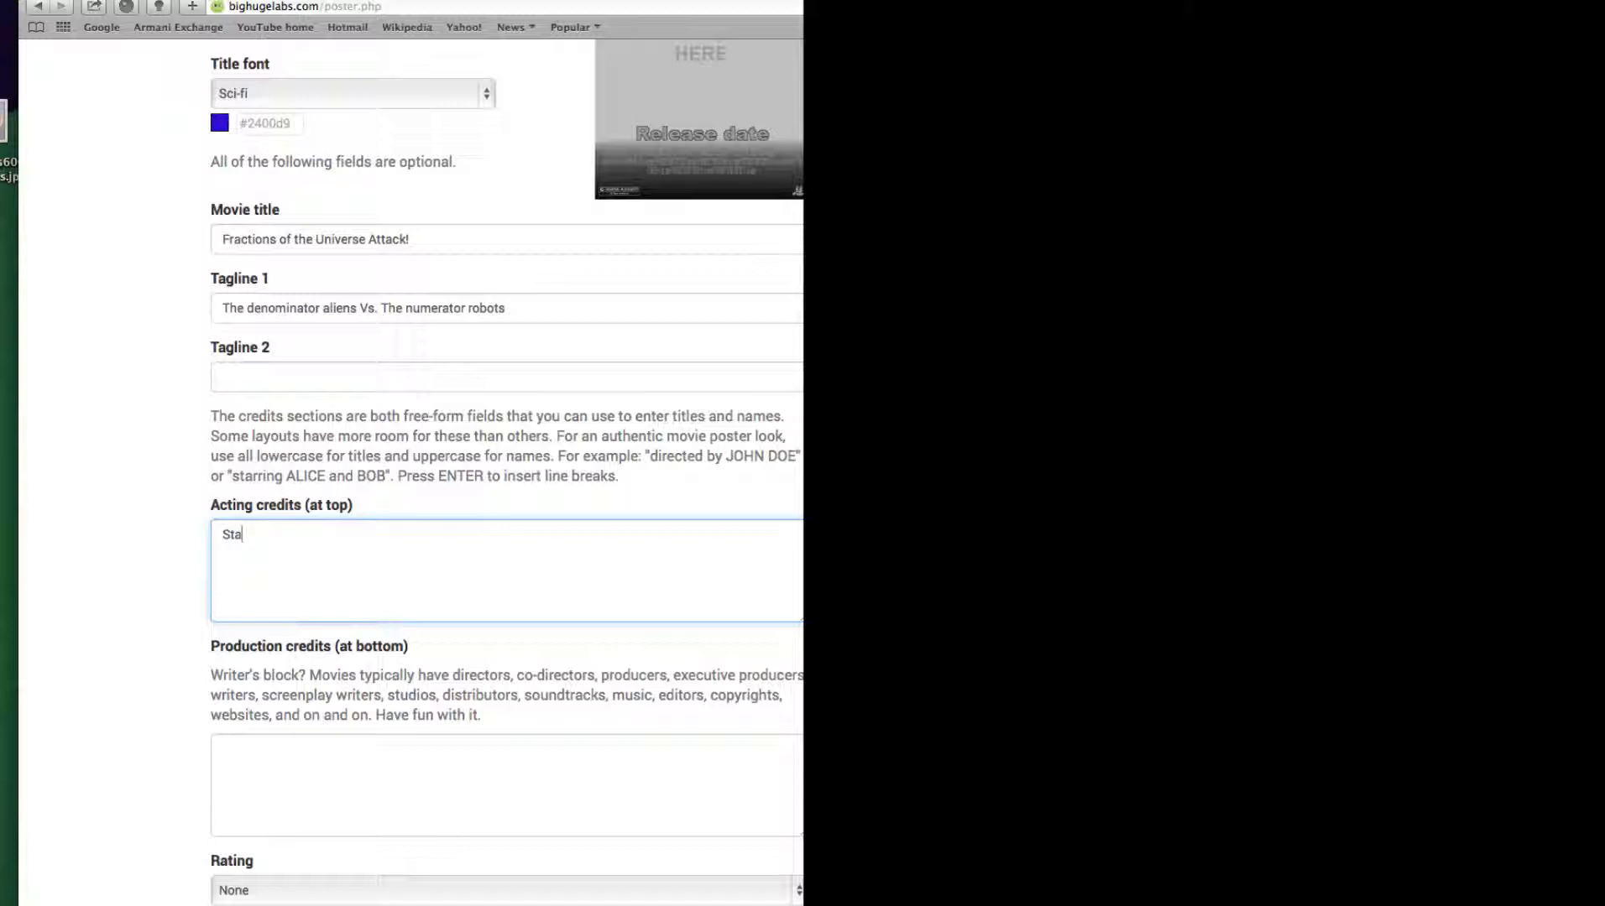
type("rring Denominator Co-starring ")
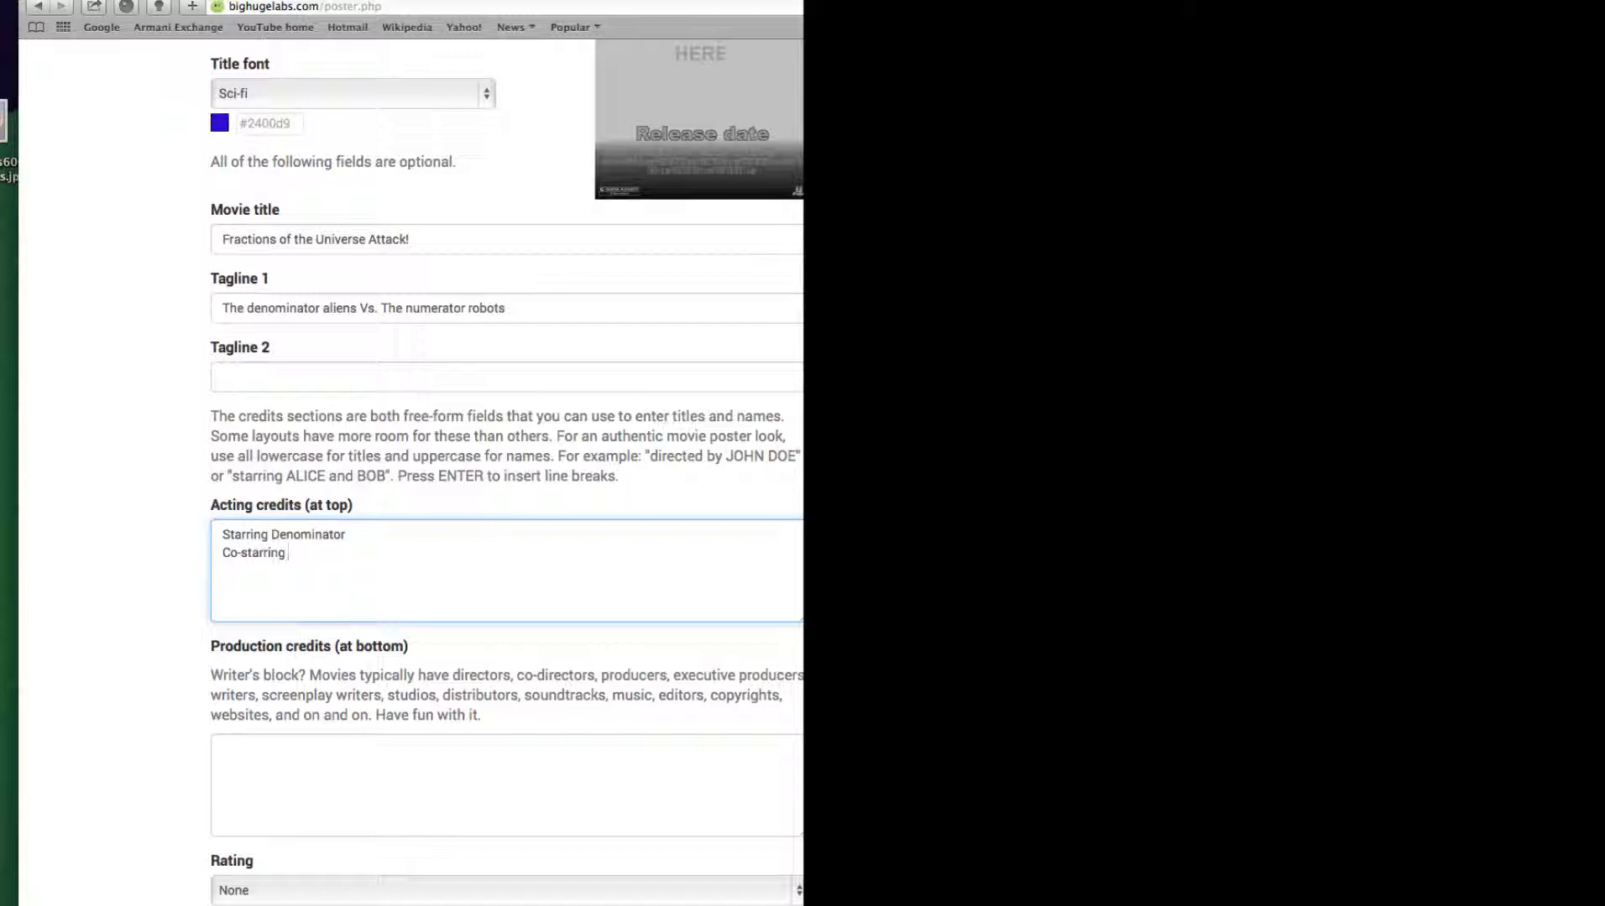
type("The Least Common Den")
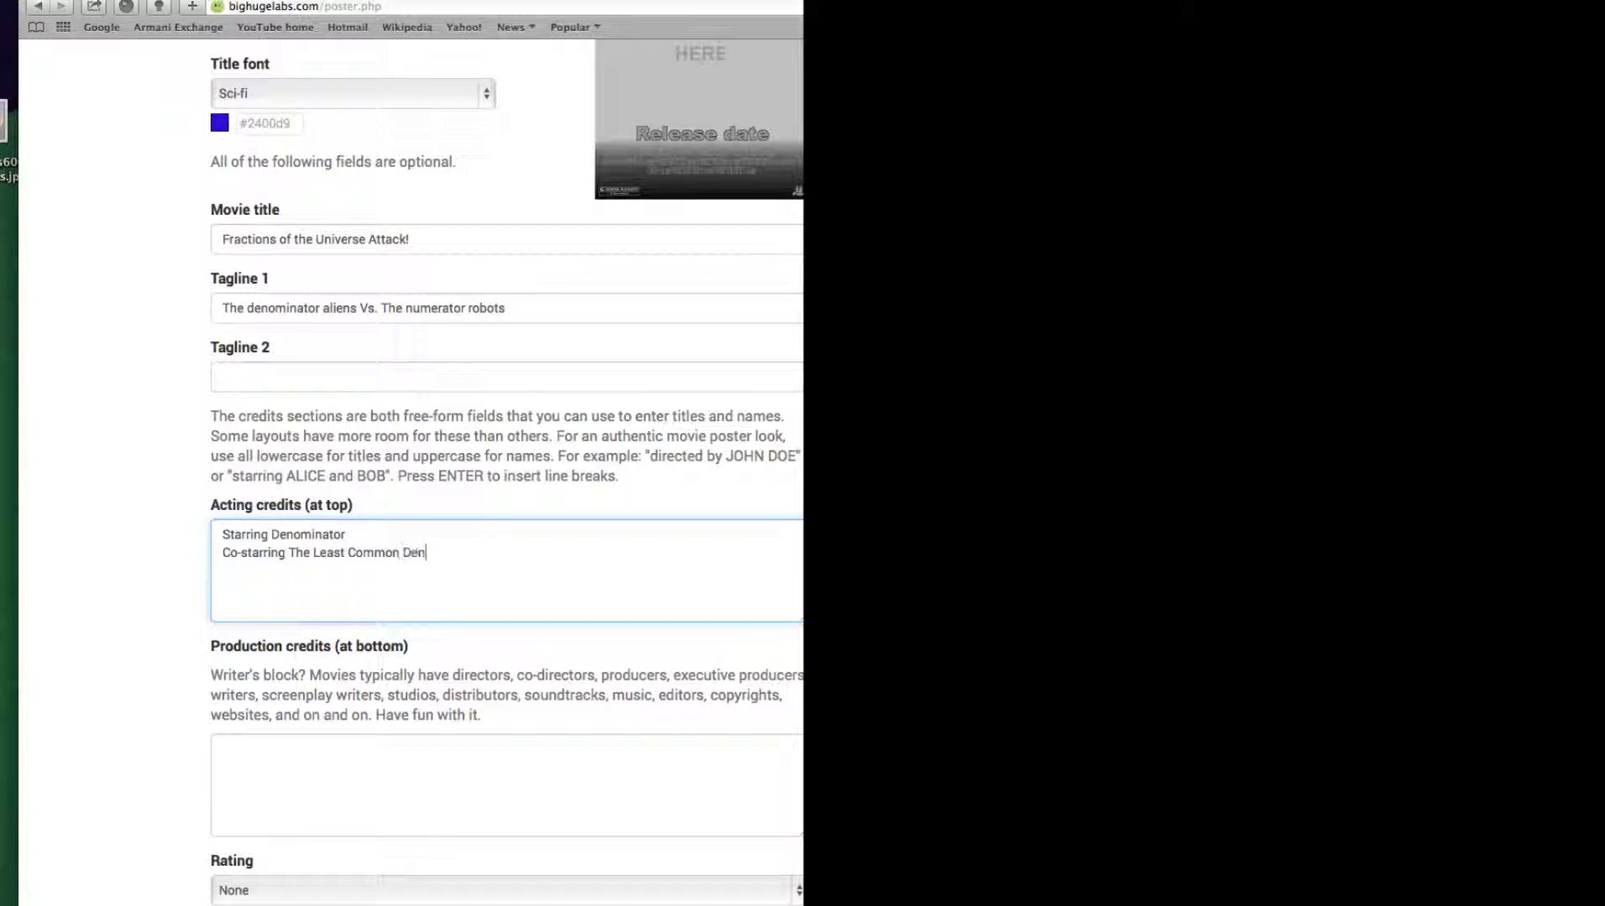
type("ominator")
left_click(268, 534)
Fill in the production credits with the producer's title and surname followed by "Greatest Movie"
scroll(435, 720, "up", 5)
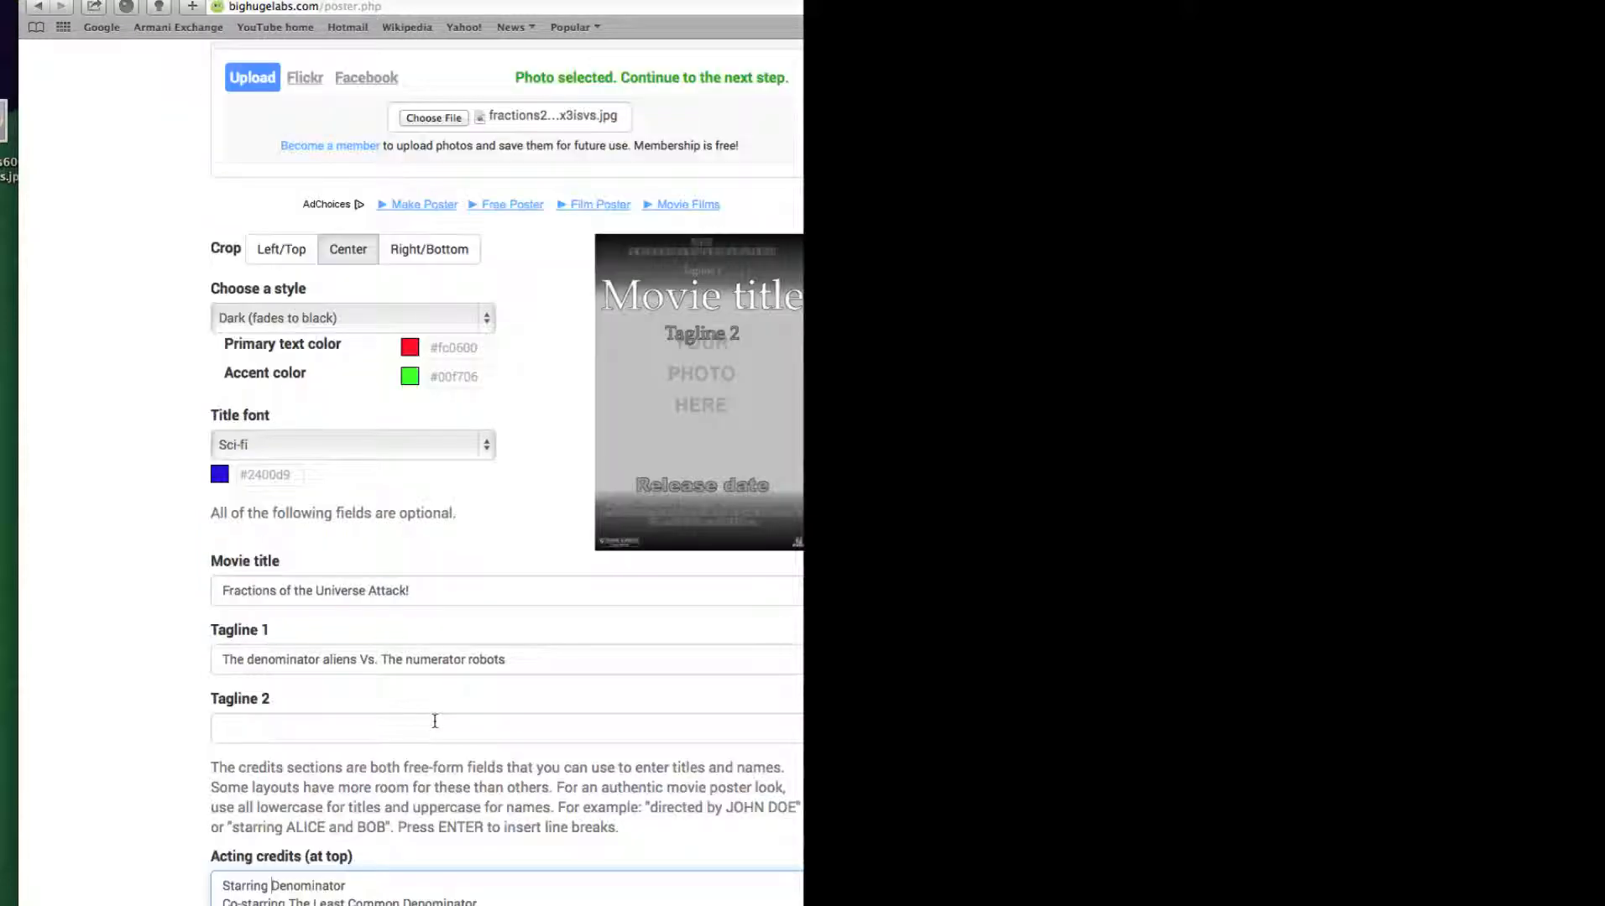
scroll(435, 721, "down", 8)
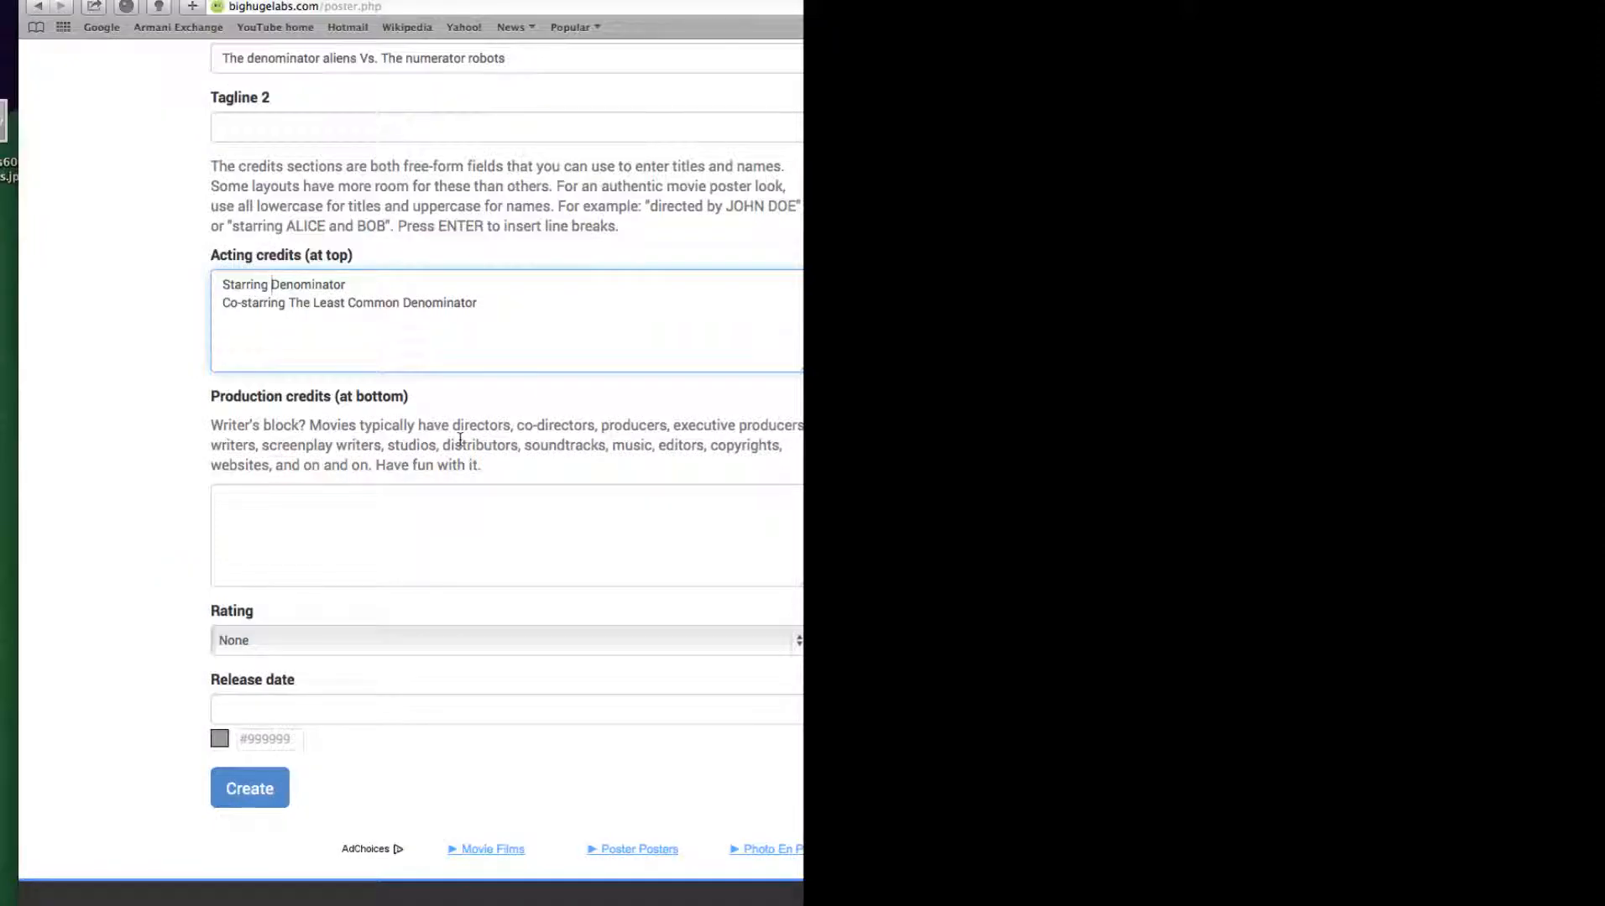
left_click(320, 500)
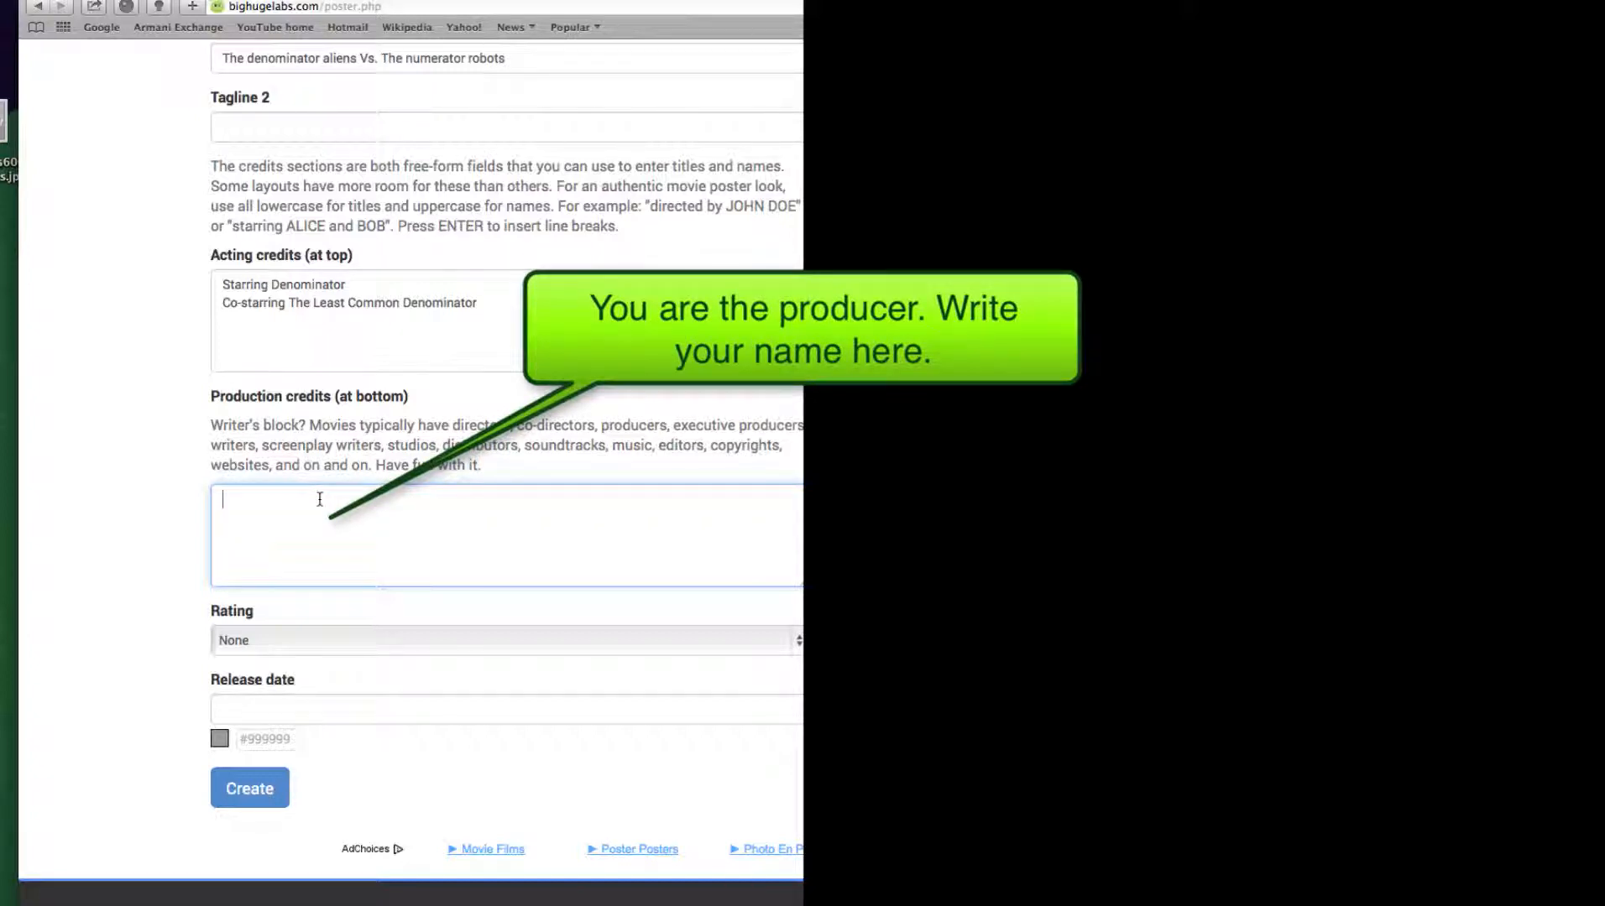
type("Mr. Lopez Mo")
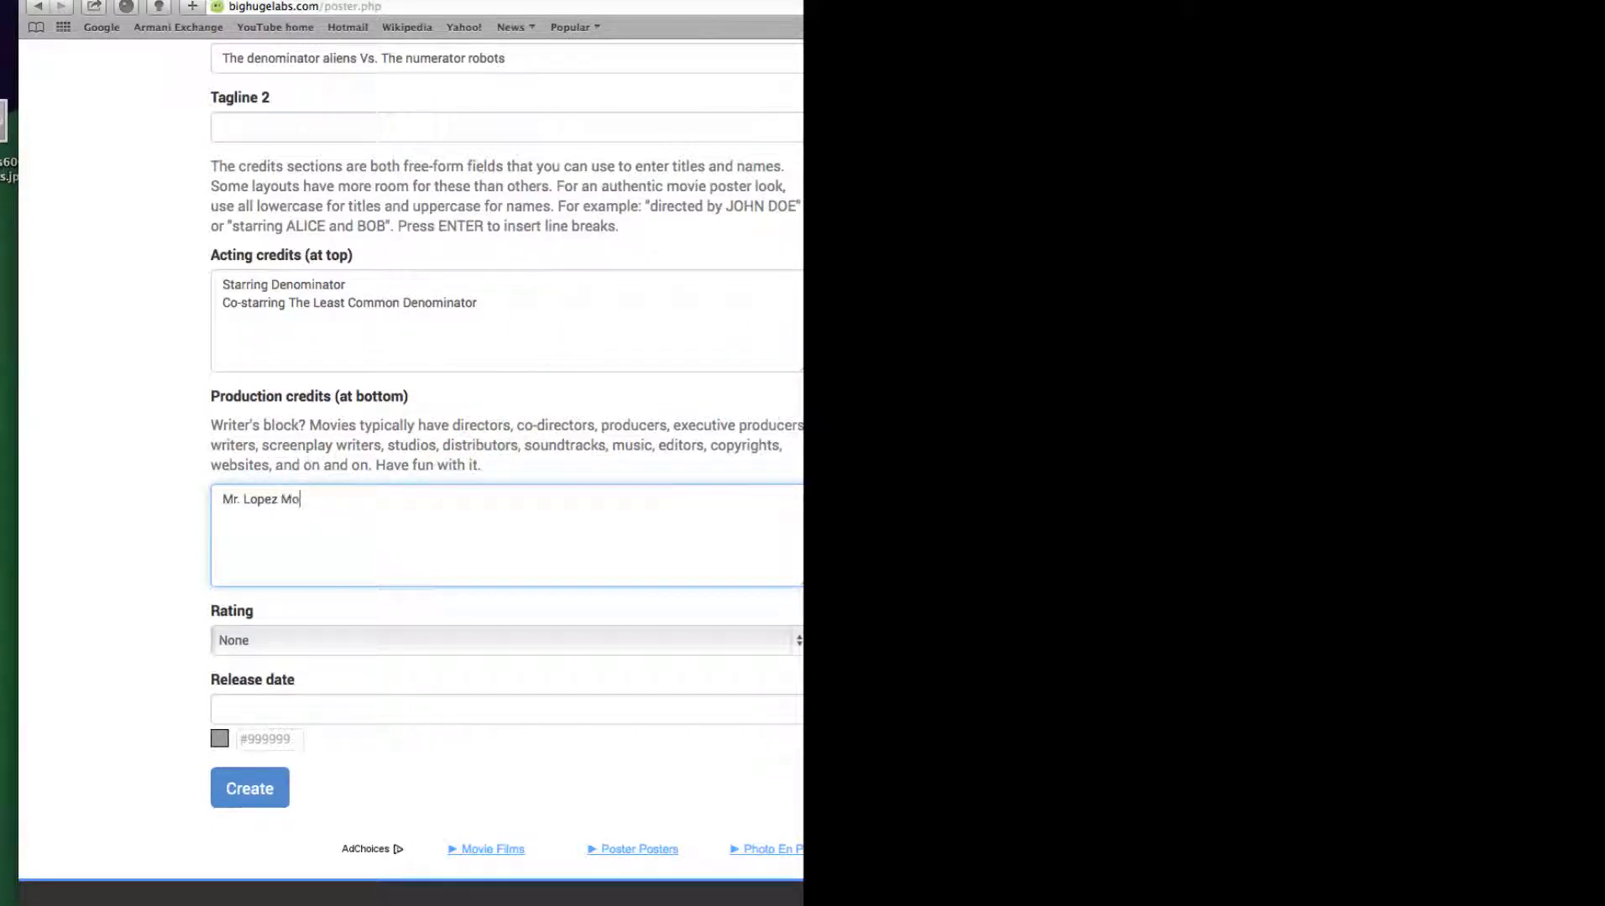
key("BackSpace")
key("BackSpace")
type("Greatest Movie")
Set the movie poster's rating to PG
scroll(390, 623, "down", 2)
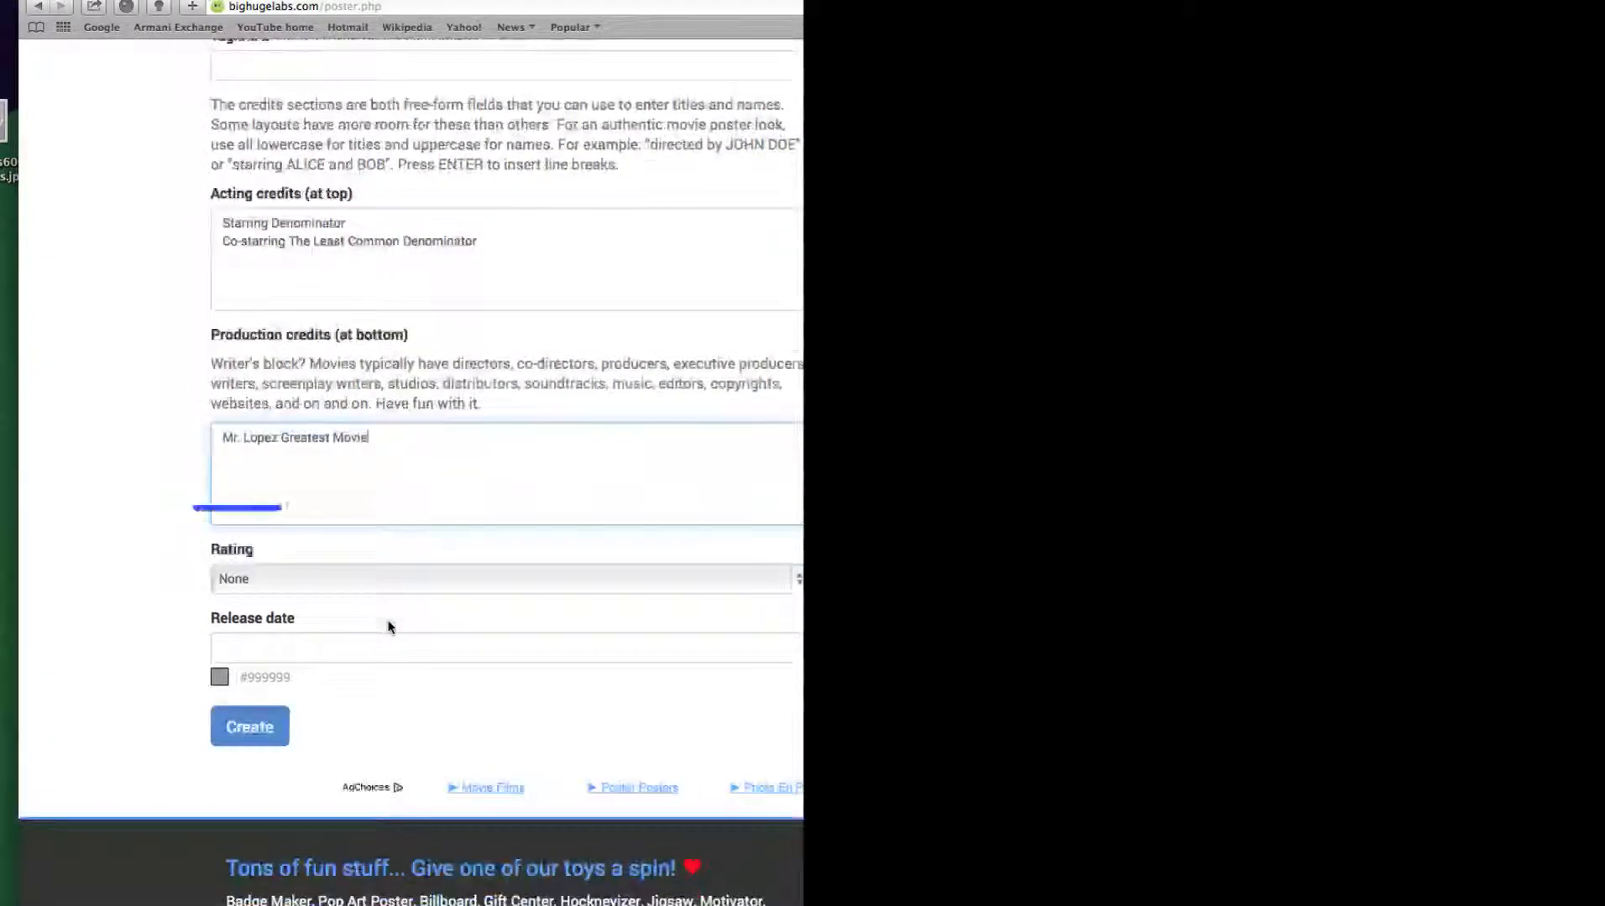
left_click(344, 580)
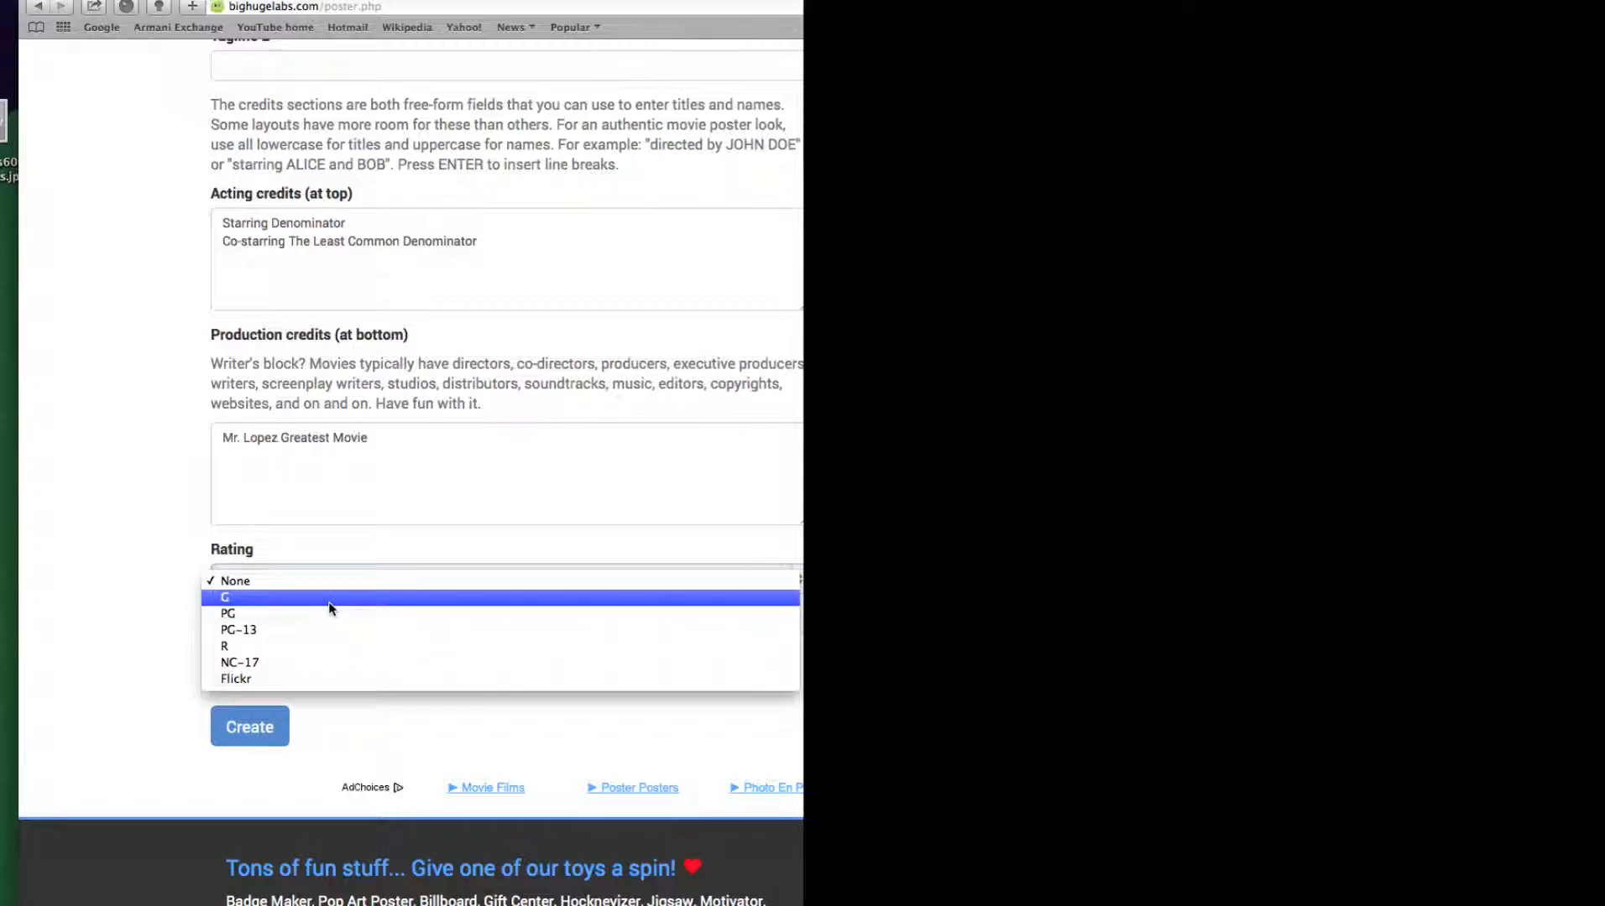
left_click(331, 623)
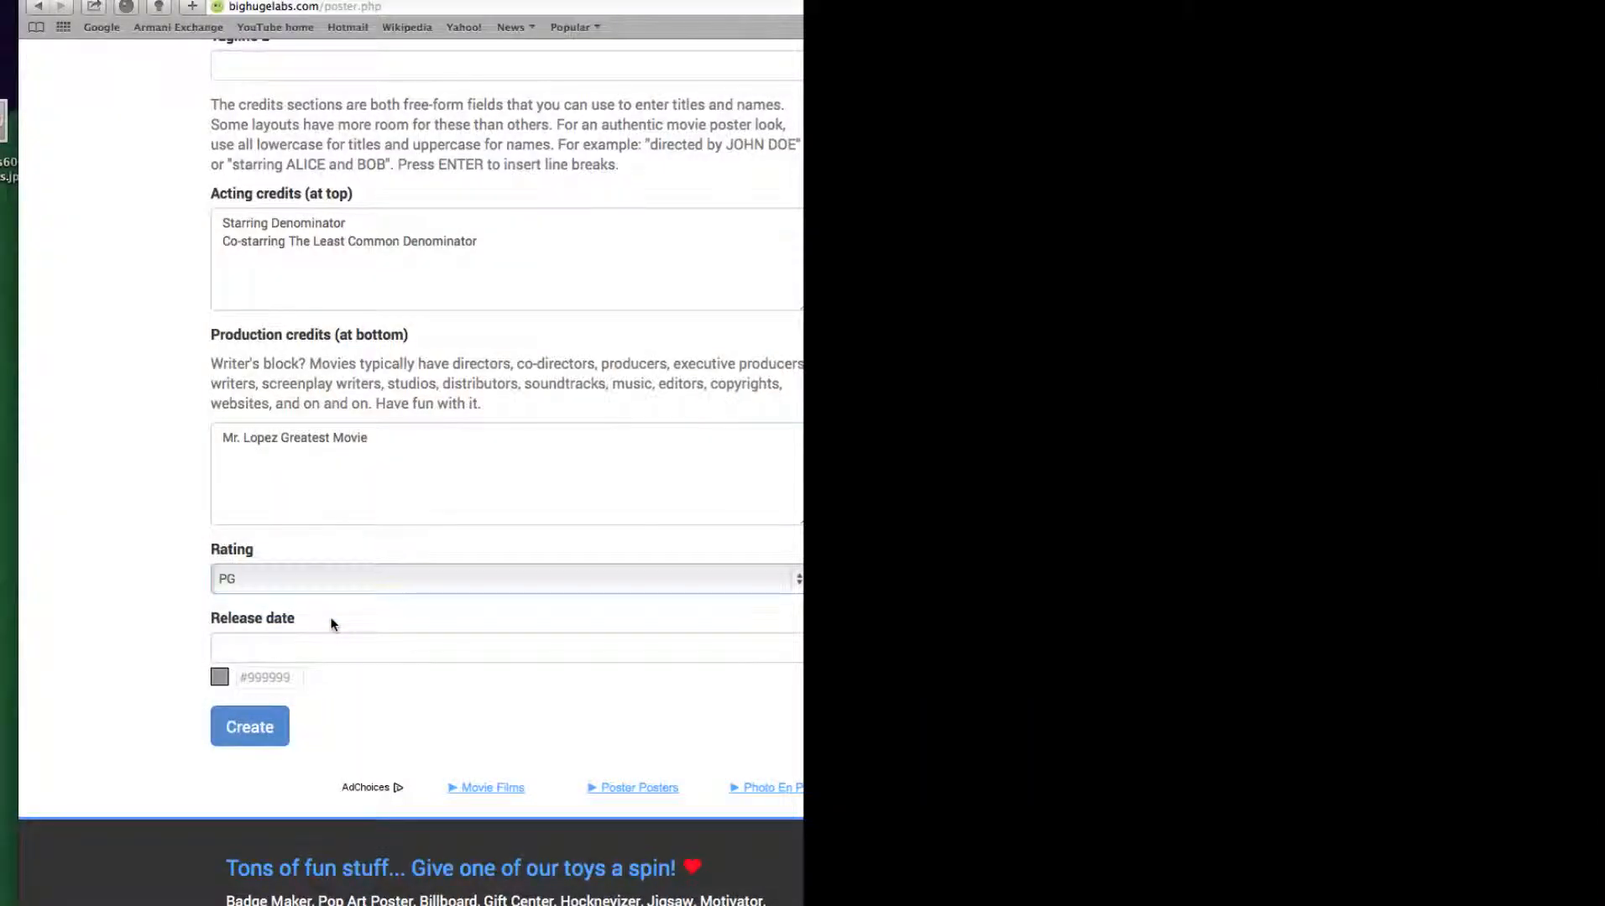
Enter "July 20" as the release date in green #00ca29 and create the poster
left_click(274, 646)
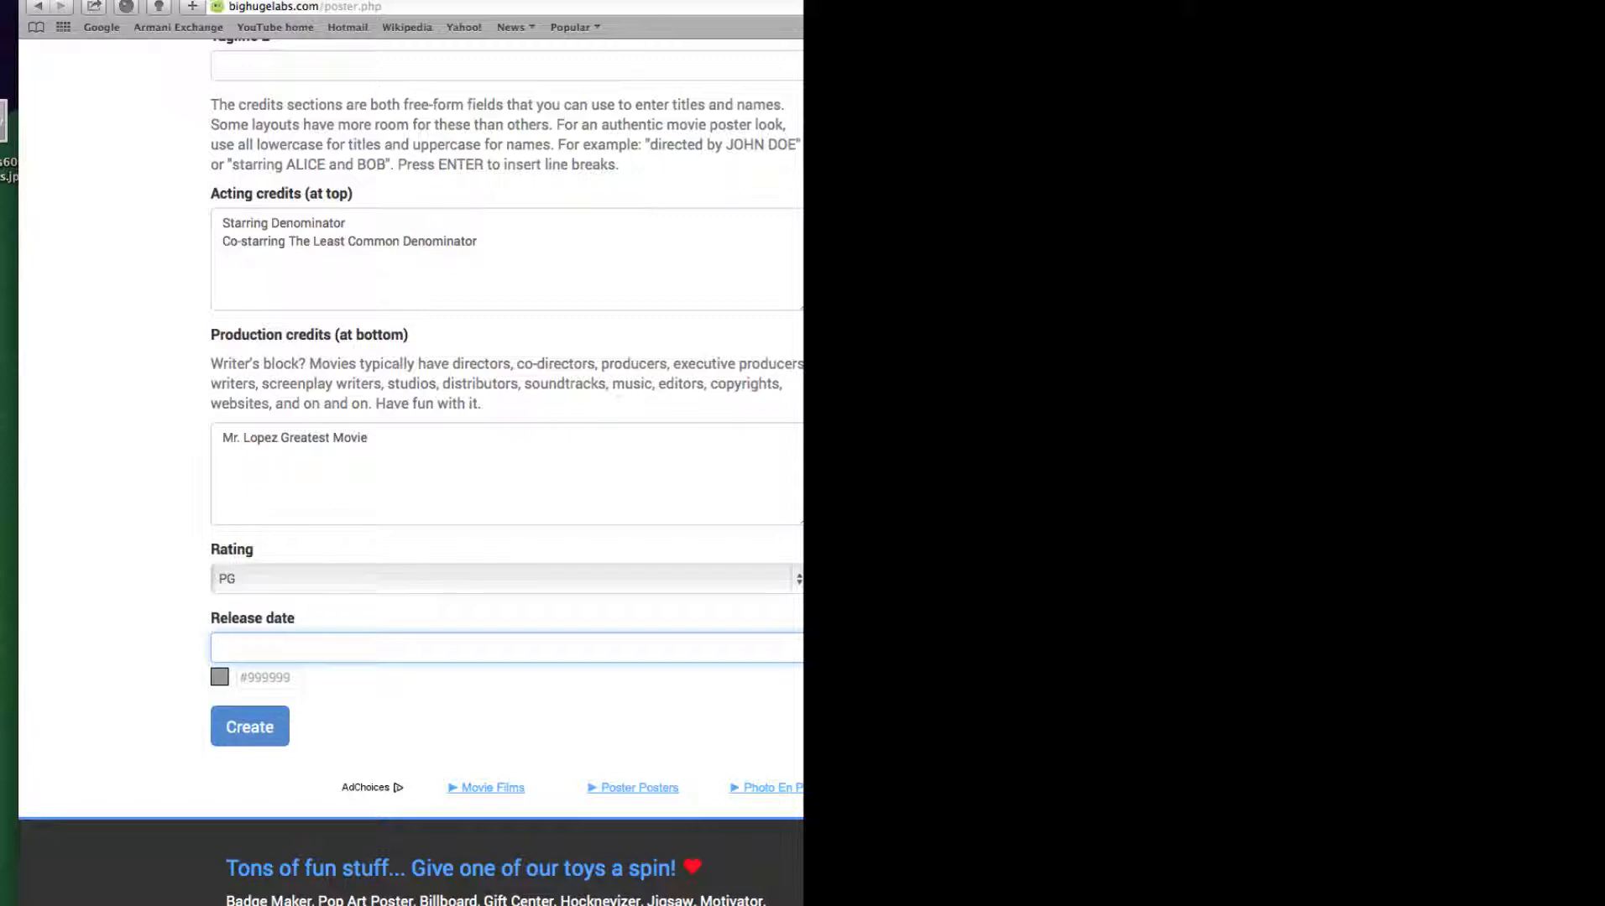
type("July 20")
left_click(219, 677)
mouse_move(221, 682)
left_mouse_down()
mouse_move(245, 707)
mouse_move(202, 662)
left_mouse_up()
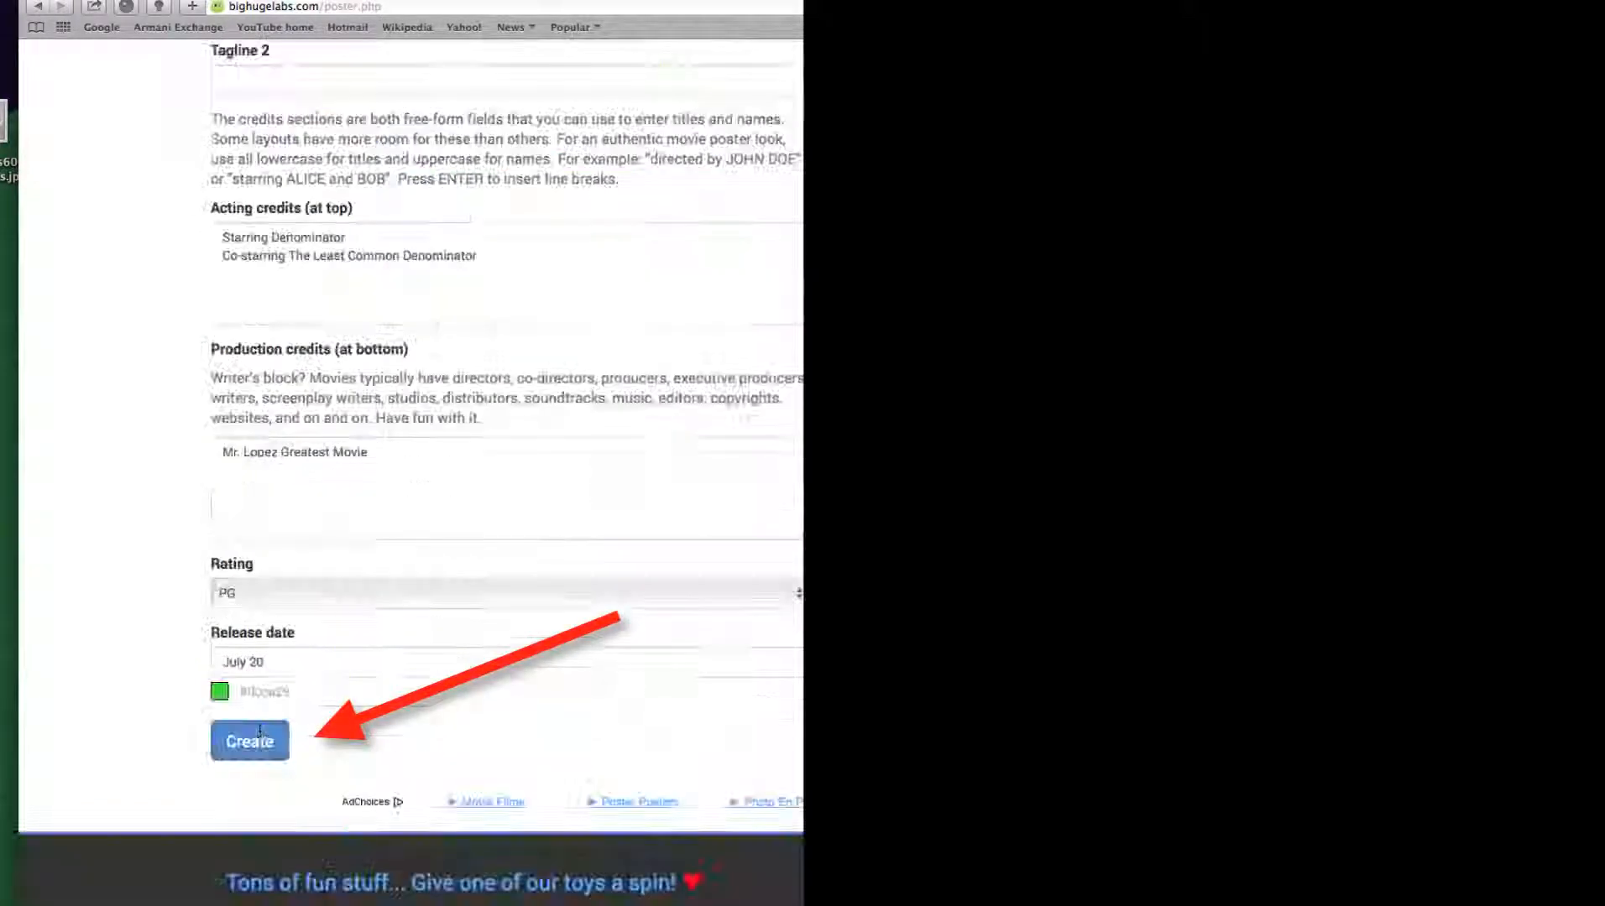
left_click(263, 743)
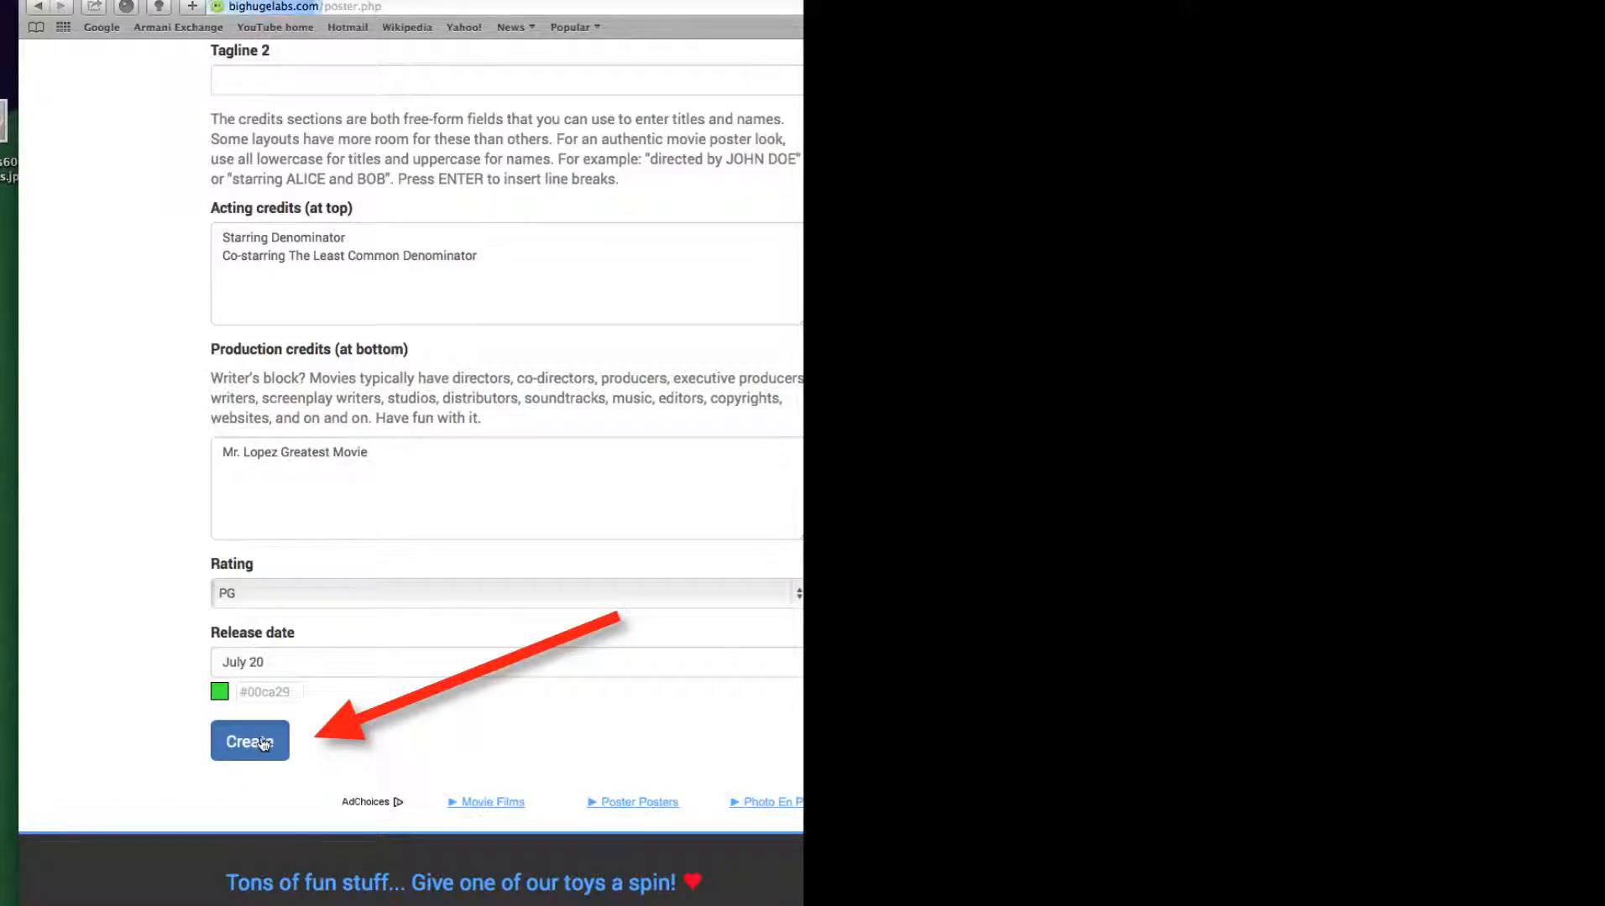